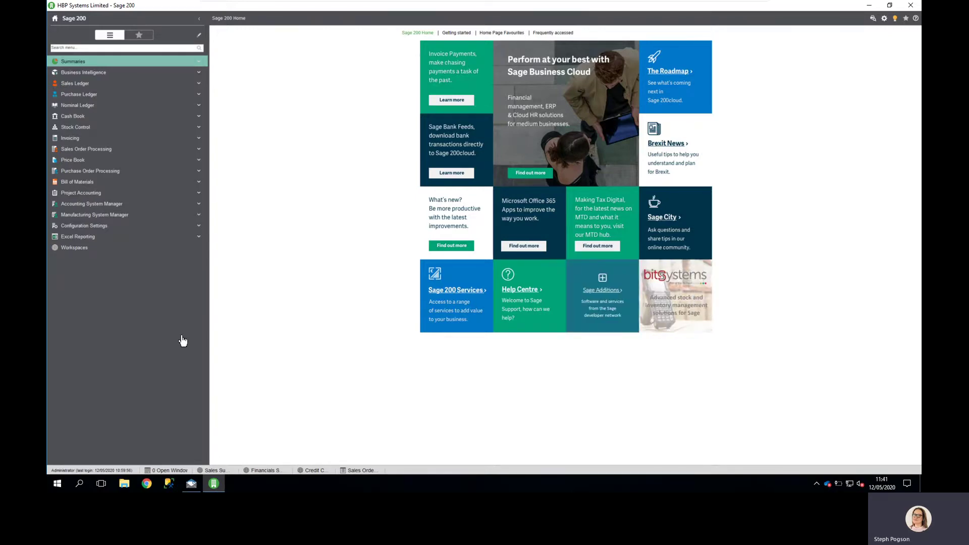
Expand the Summaries group to list the Sales, Purchases and Financials summaries
left_click(194, 63)
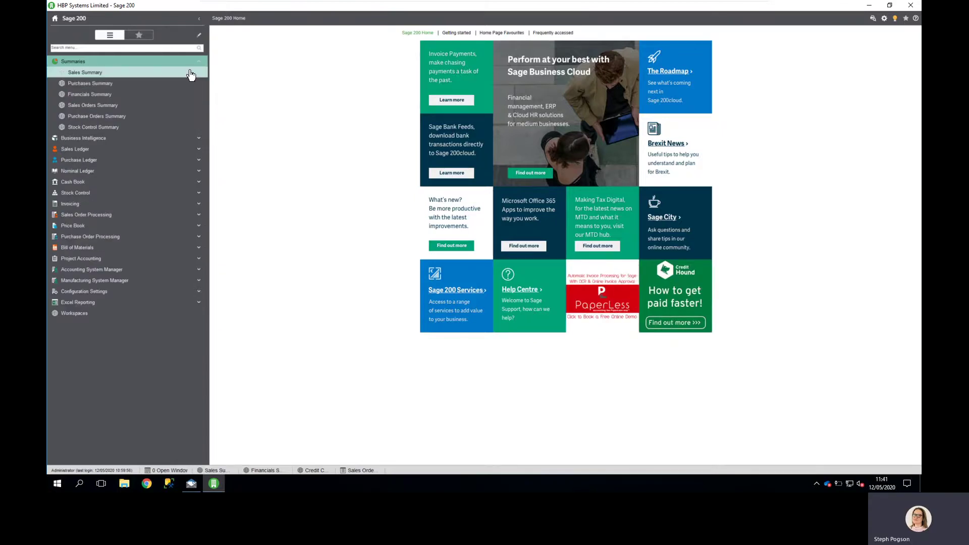
Open the Sales Summary dashboard and drill the Overdue debt slice down by customer
left_click(191, 73)
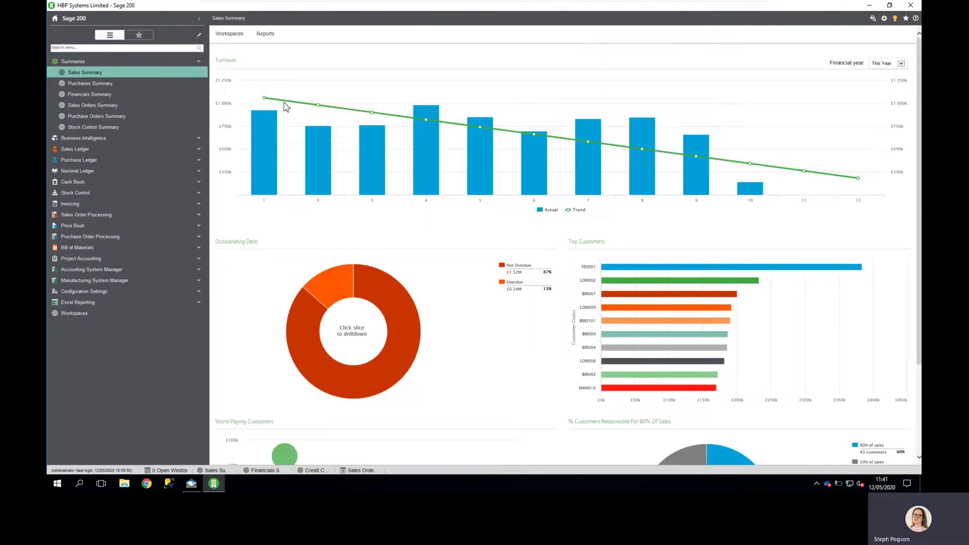
mouse_move(333, 287)
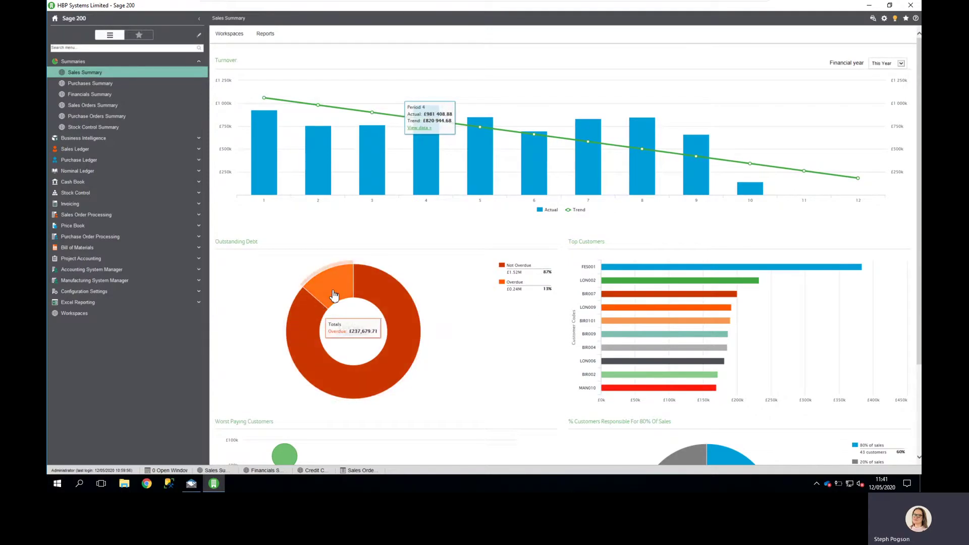
left_click(333, 293)
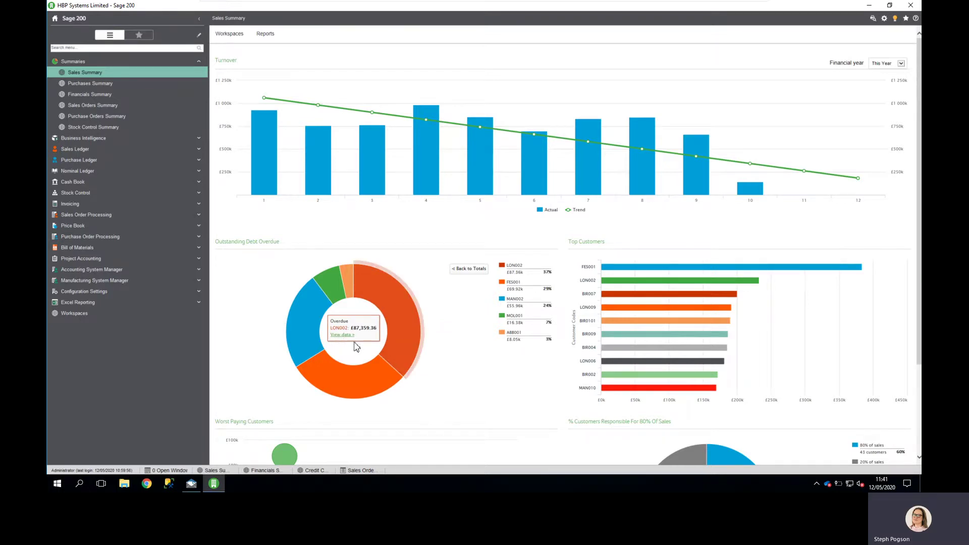
scroll(518, 363, "down", 2)
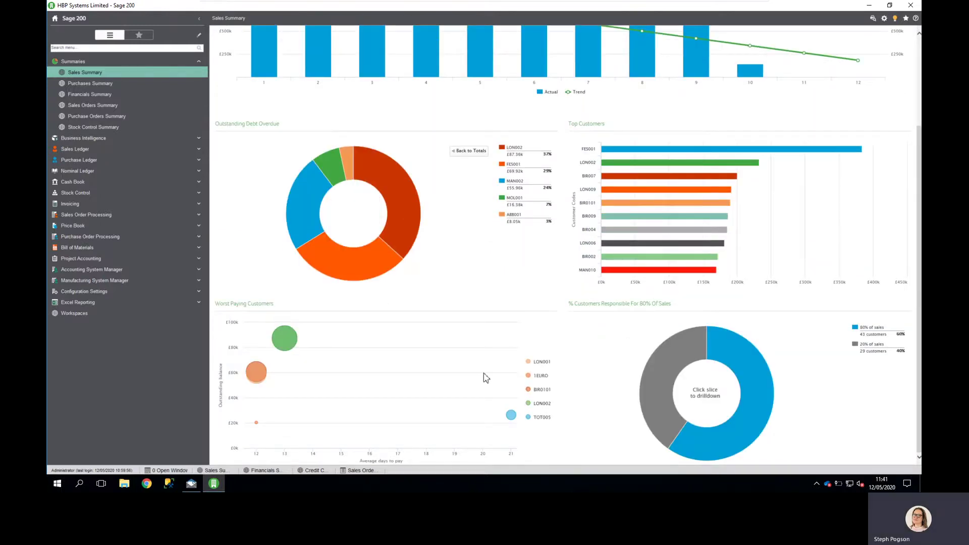
scroll(435, 364, "up", 1)
scroll(435, 364, "up", 3)
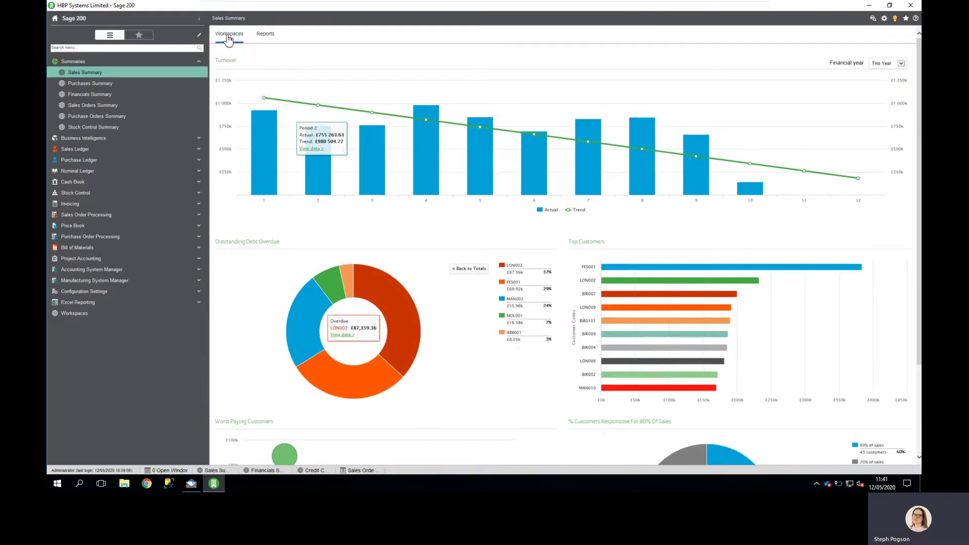
Open the Sales Ledger Credit Control workspace
left_click(228, 36)
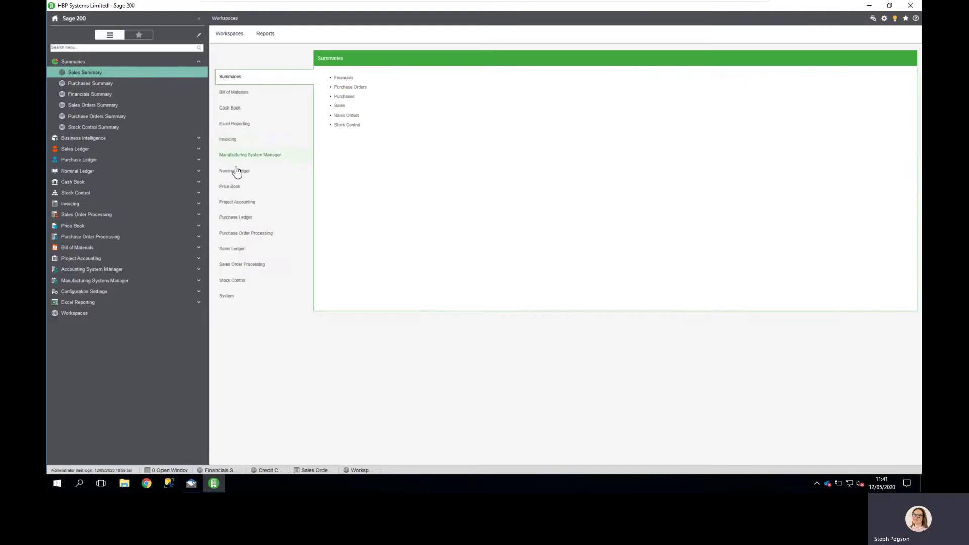
left_click(247, 252)
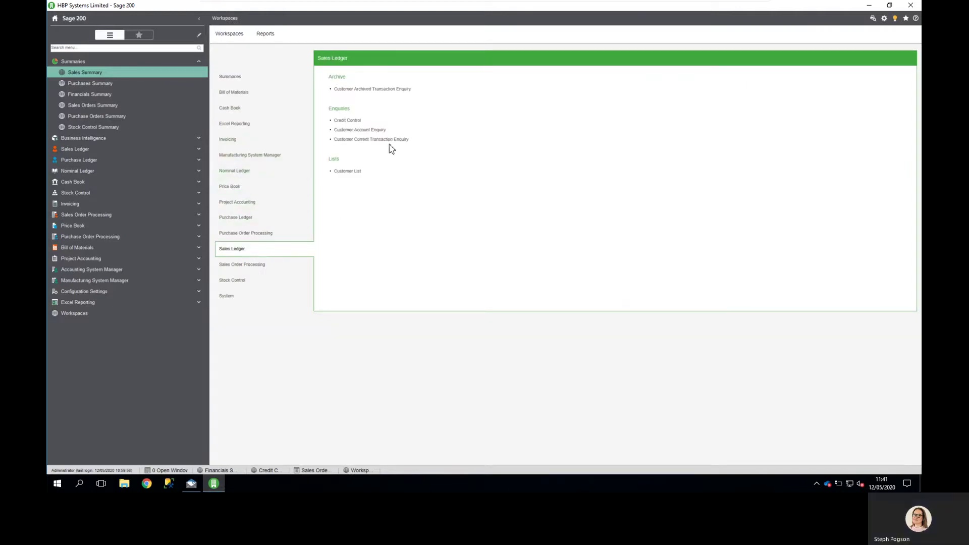
left_click(348, 122)
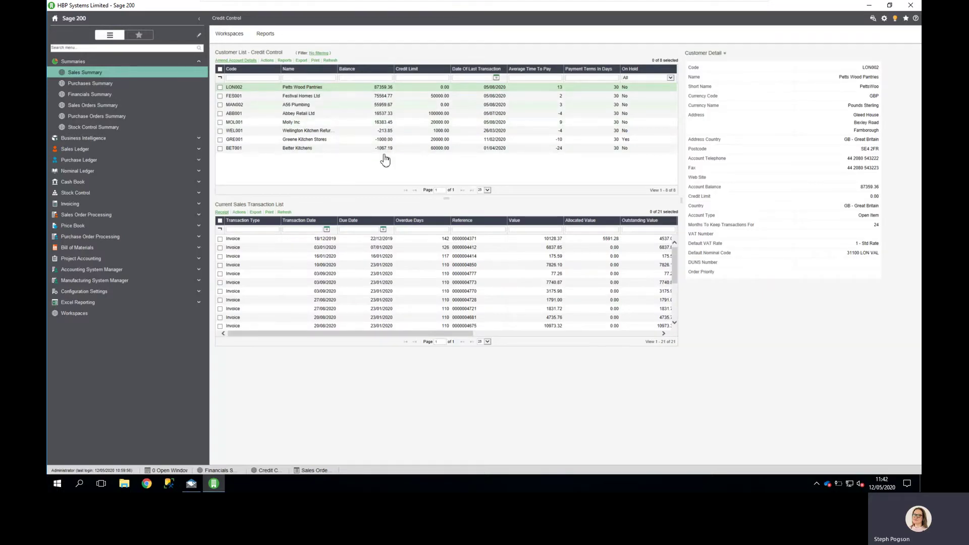
Select the Petts Wood Pantries account and show its memos
left_click(351, 105)
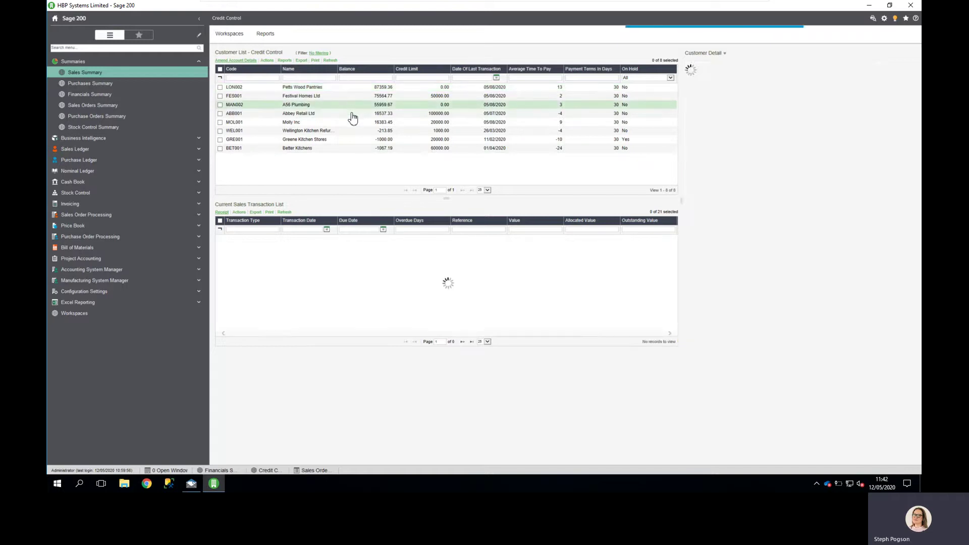
left_click(369, 89)
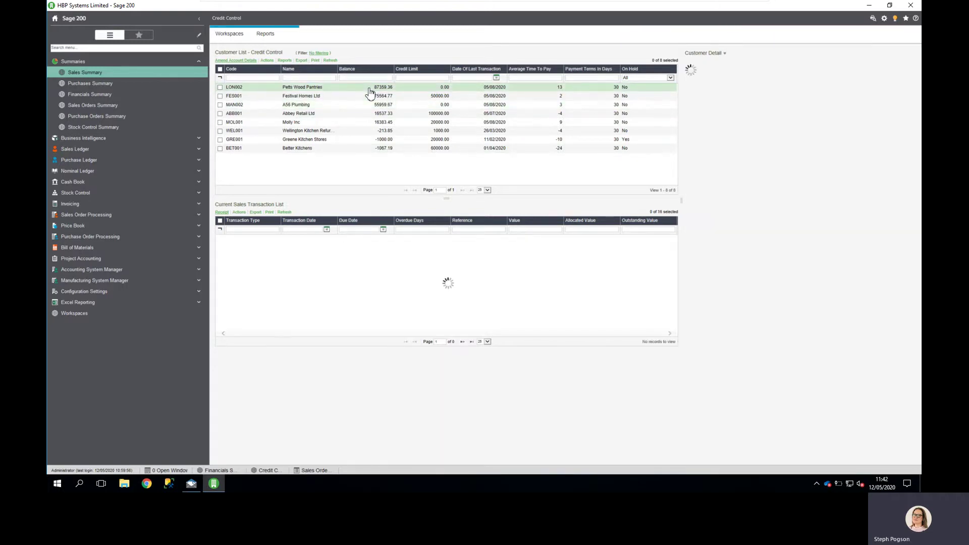
left_click(707, 53)
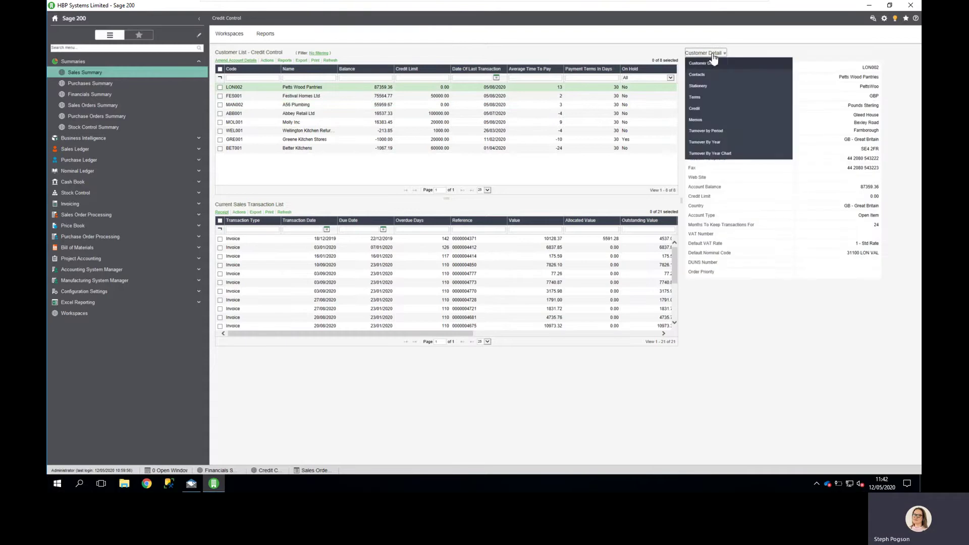
left_click(705, 122)
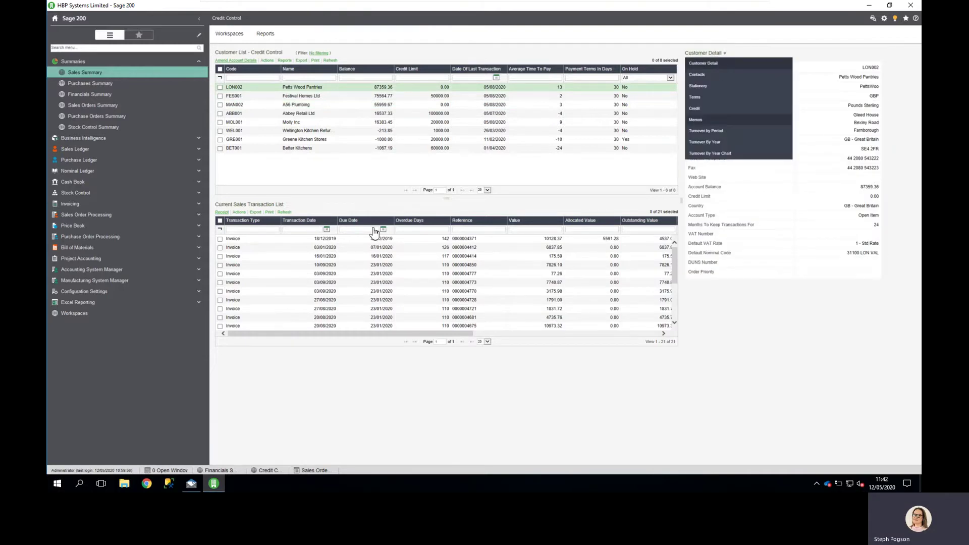
left_click(372, 245)
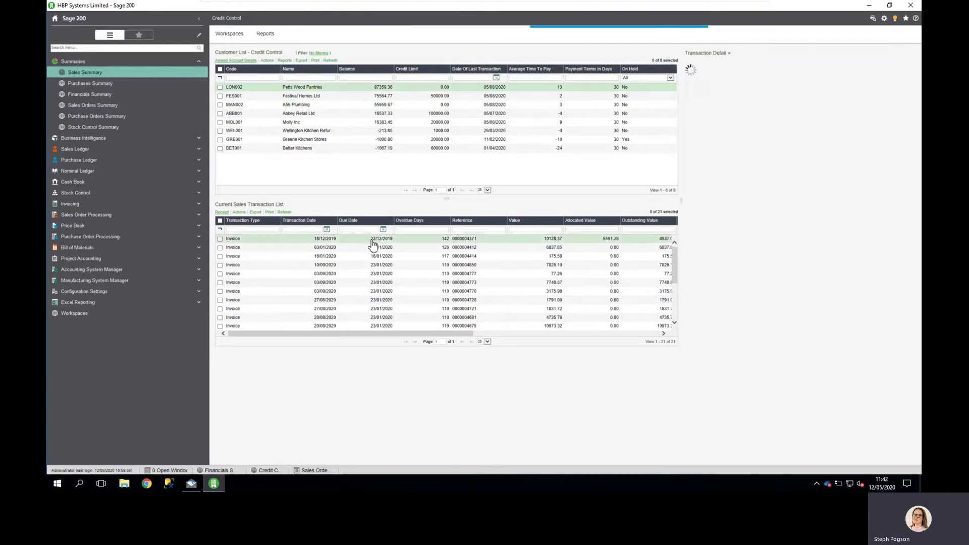
left_click(727, 53)
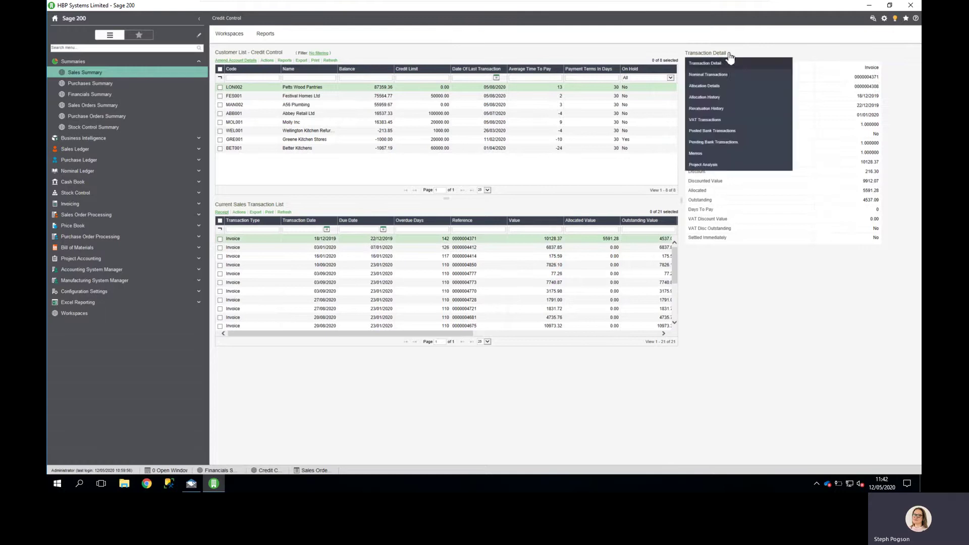
left_click(703, 154)
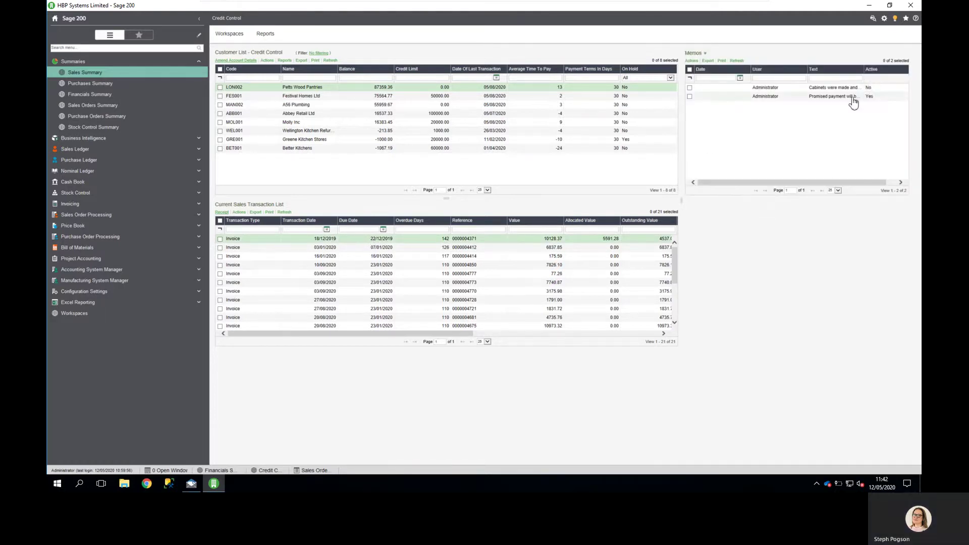
left_click(466, 248)
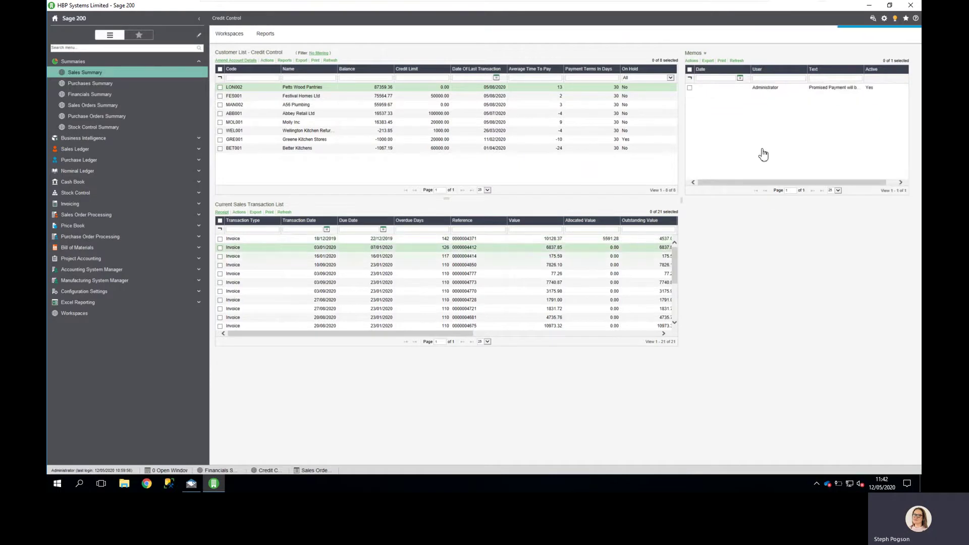
left_click(478, 257)
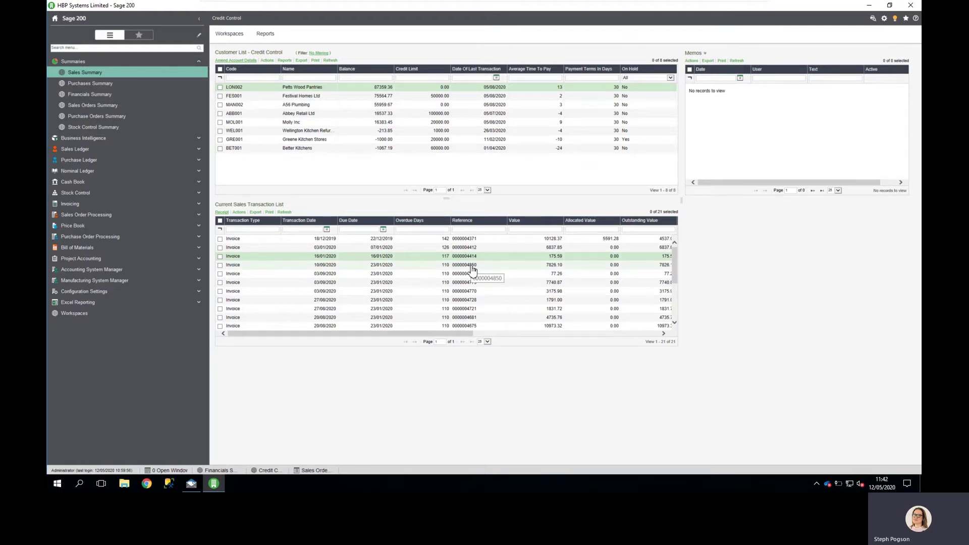
Review the Financials Summary profit, VAT and cash charts, then collapse the Summaries group
left_click(120, 95)
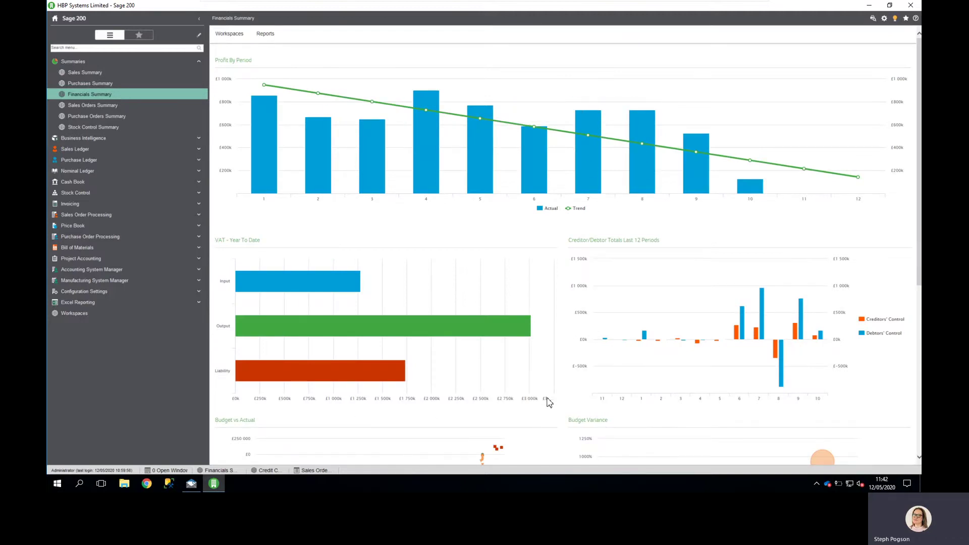
scroll(548, 402, "down", 1)
scroll(550, 401, "down", 3)
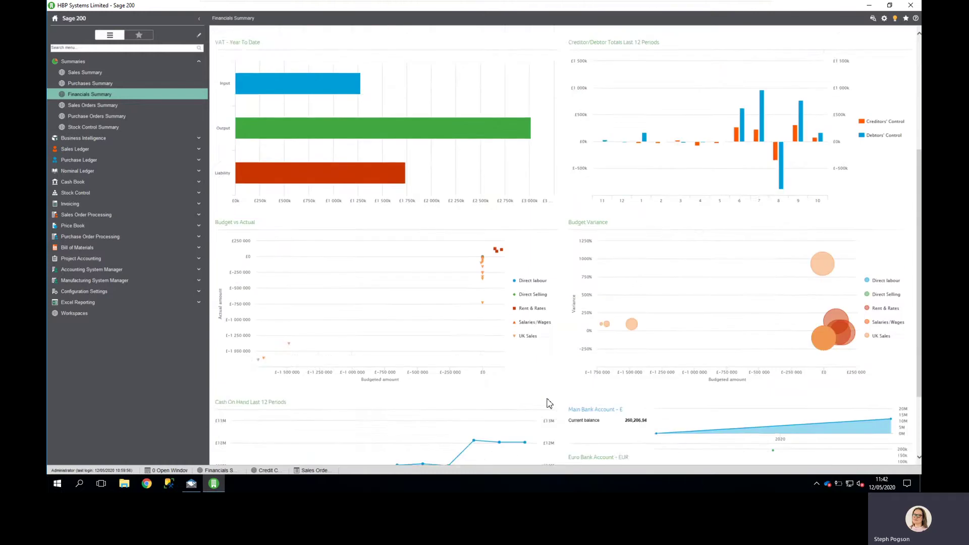
scroll(549, 402, "up", 2)
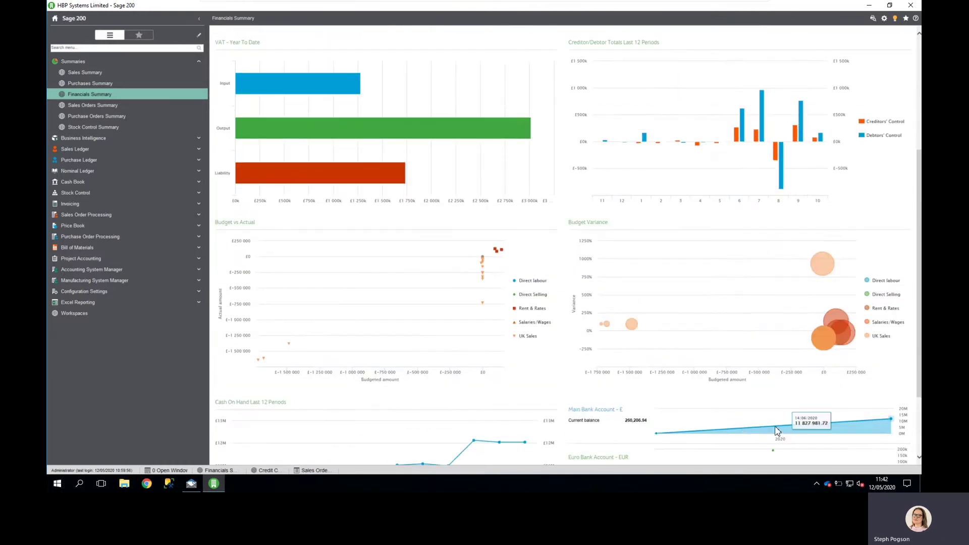
scroll(601, 383, "up", 2)
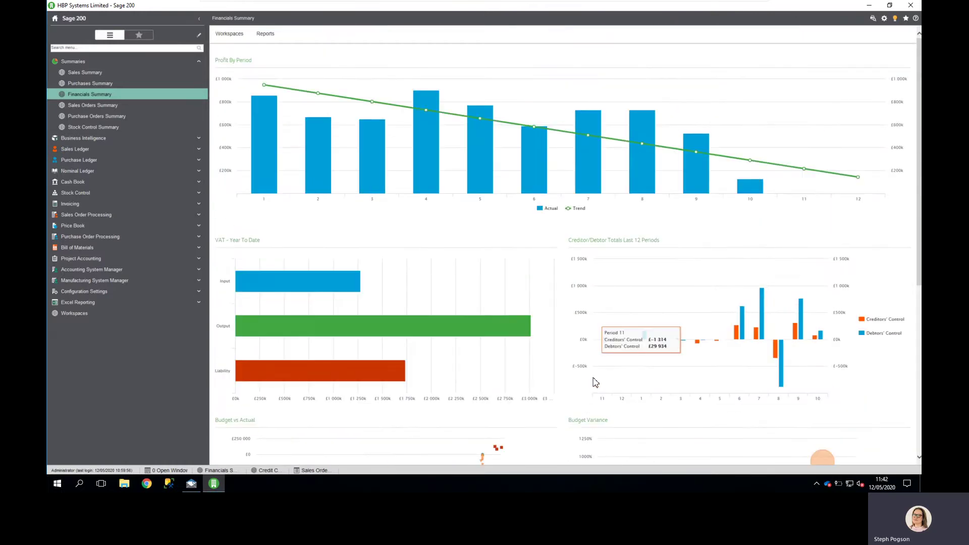
left_click(200, 62)
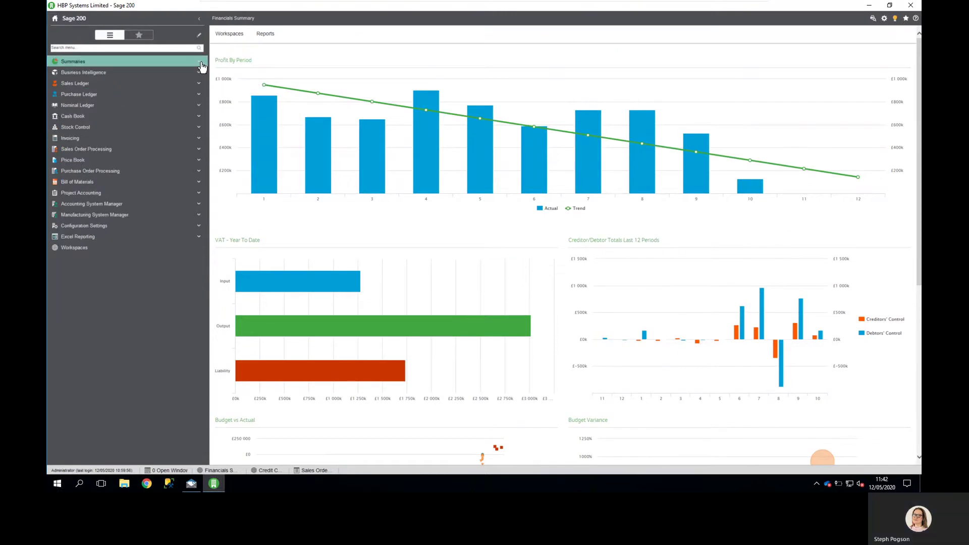
Open the Sales Orders List and its filter maintenance settings
left_click(197, 152)
left_click(176, 160)
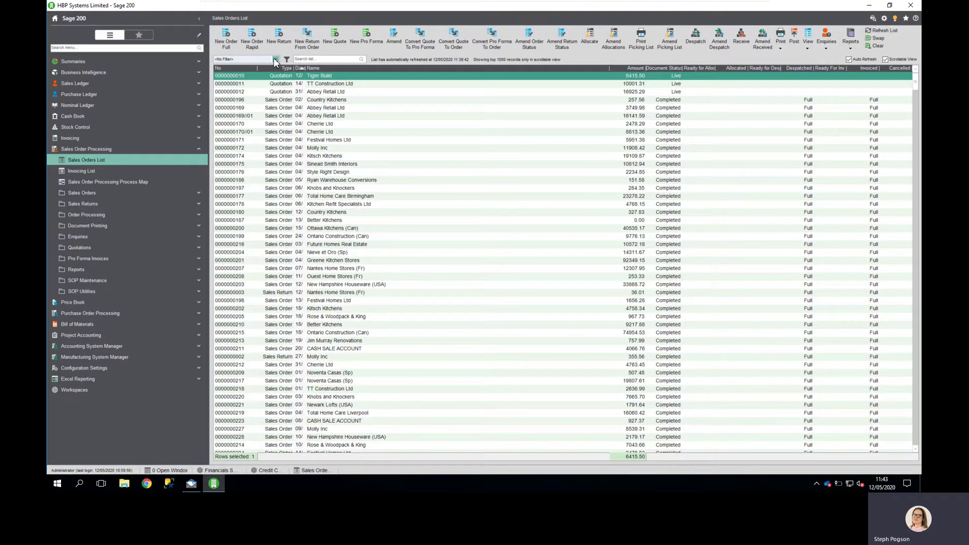
left_click(275, 61)
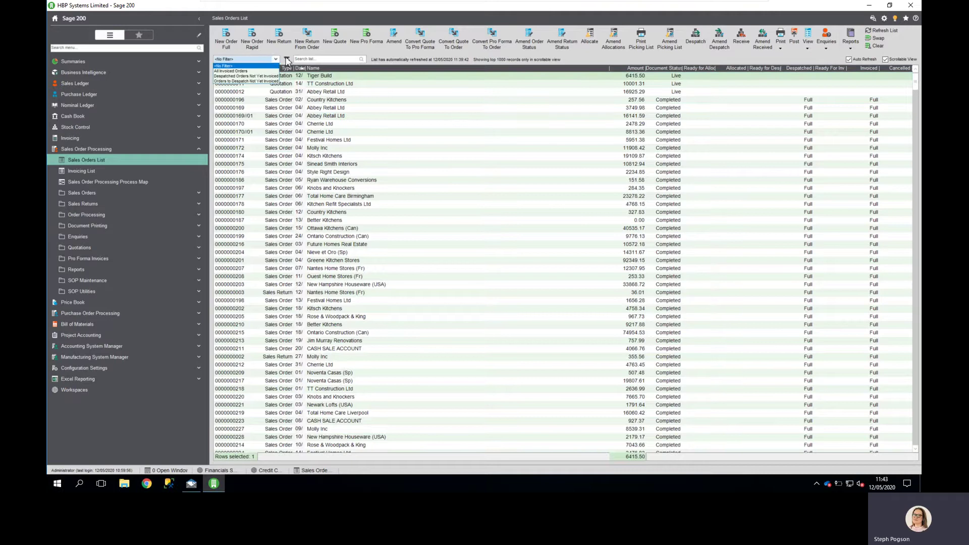
left_click(287, 61)
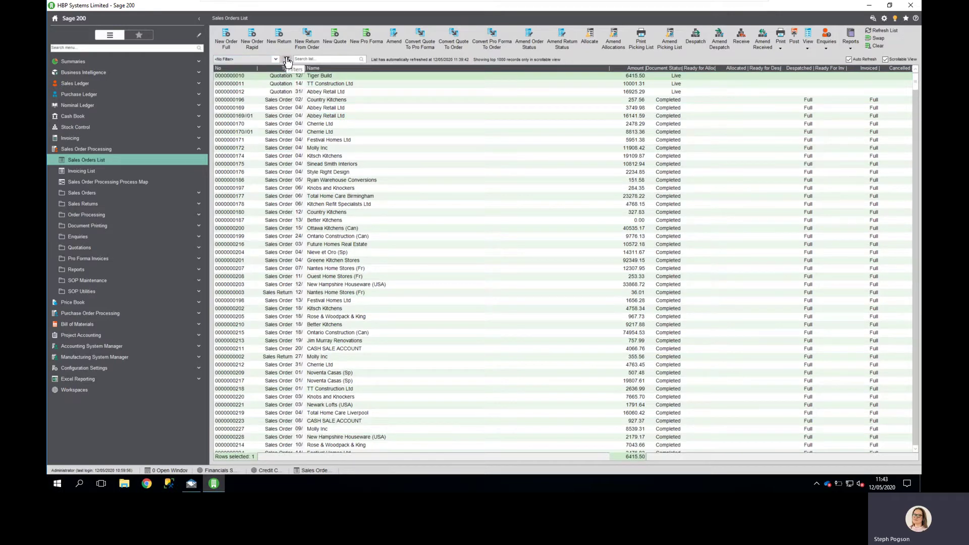
left_click(286, 60)
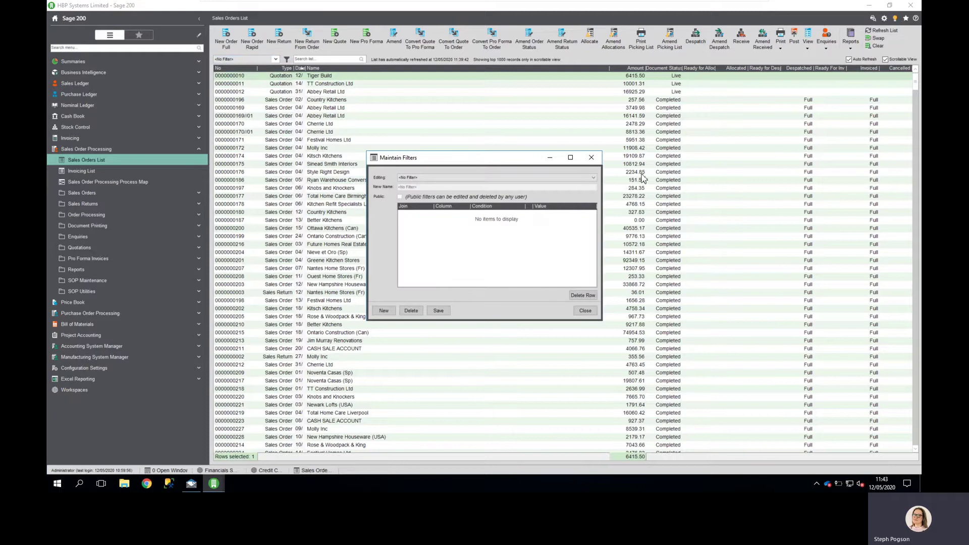
Review the Despatched and To Despatch Not Yet Invoiced filter conditions, then close maintenance
left_click(594, 179)
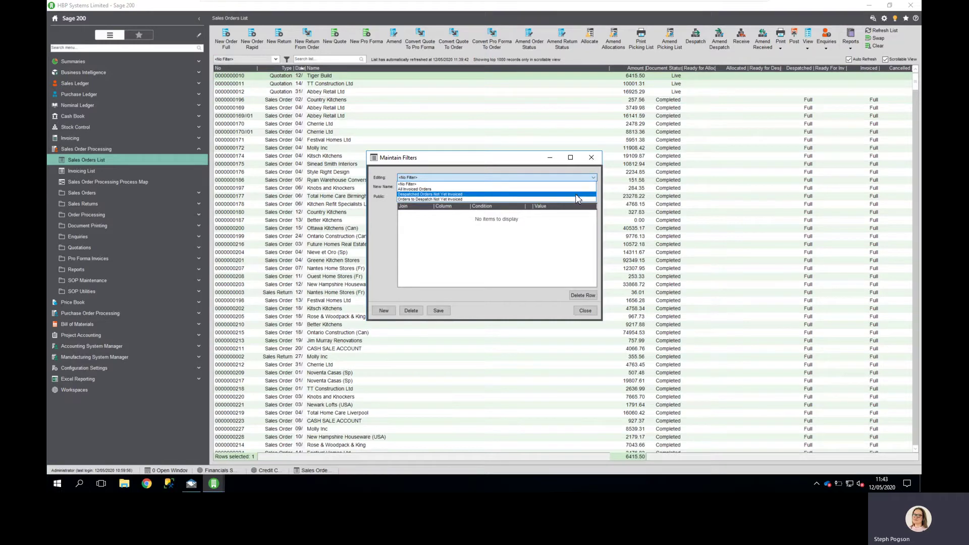
left_click(575, 194)
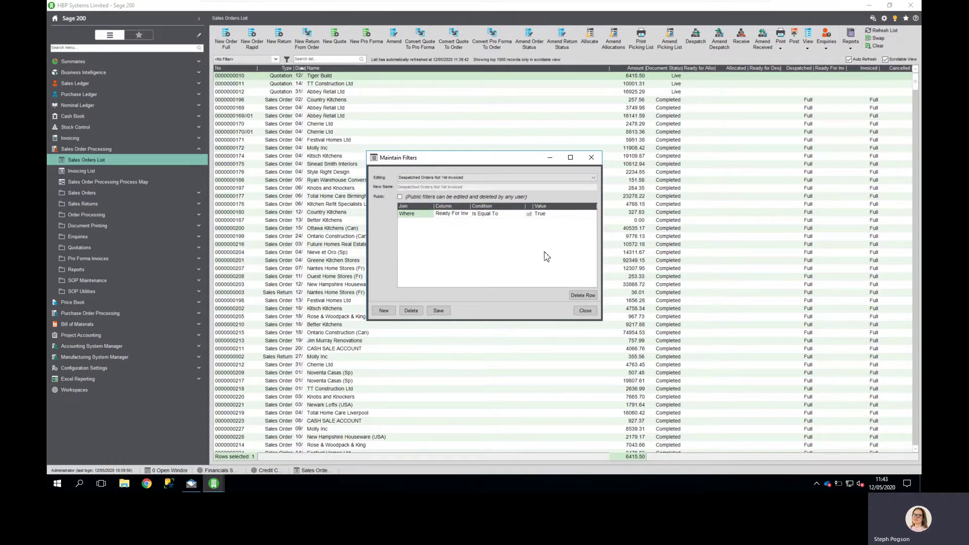
left_click(593, 178)
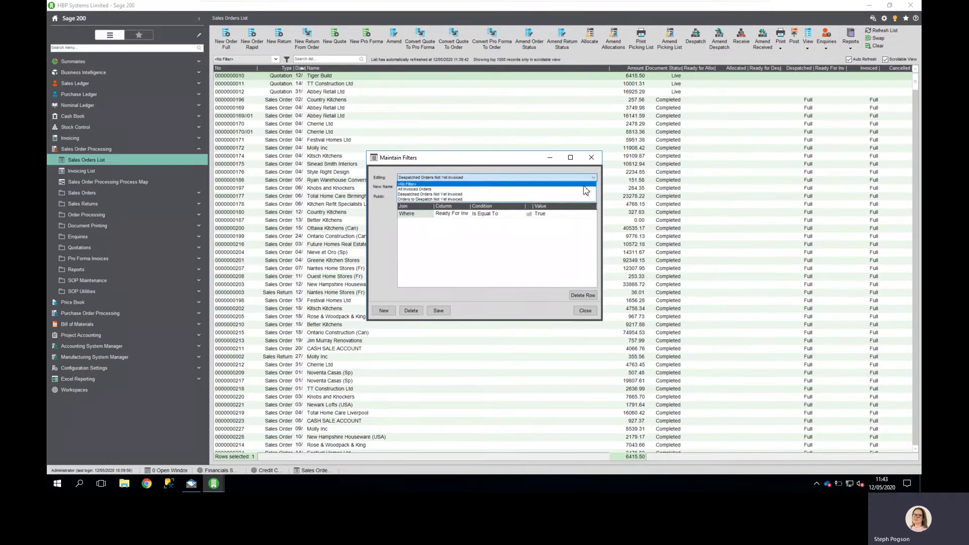
left_click(533, 199)
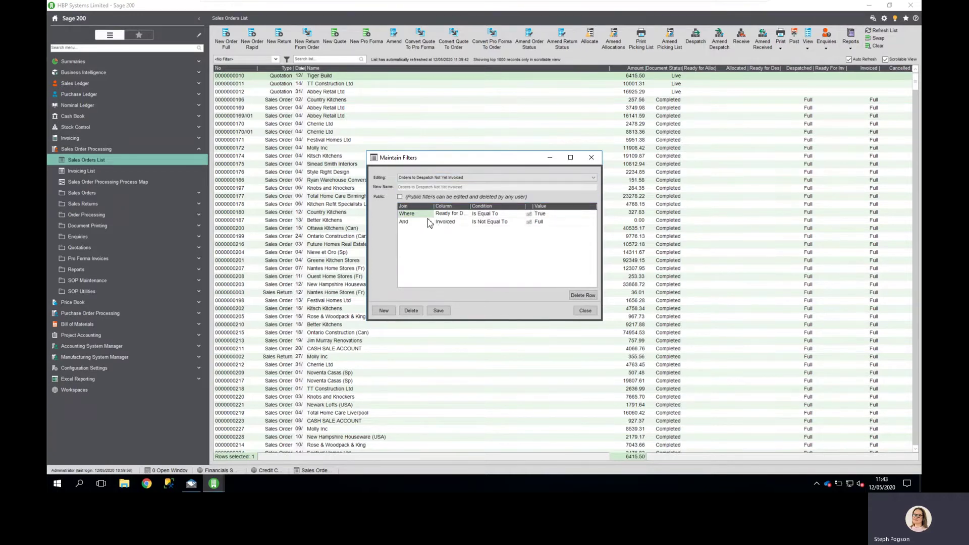
left_click(460, 214)
left_click(466, 214)
left_click(466, 214)
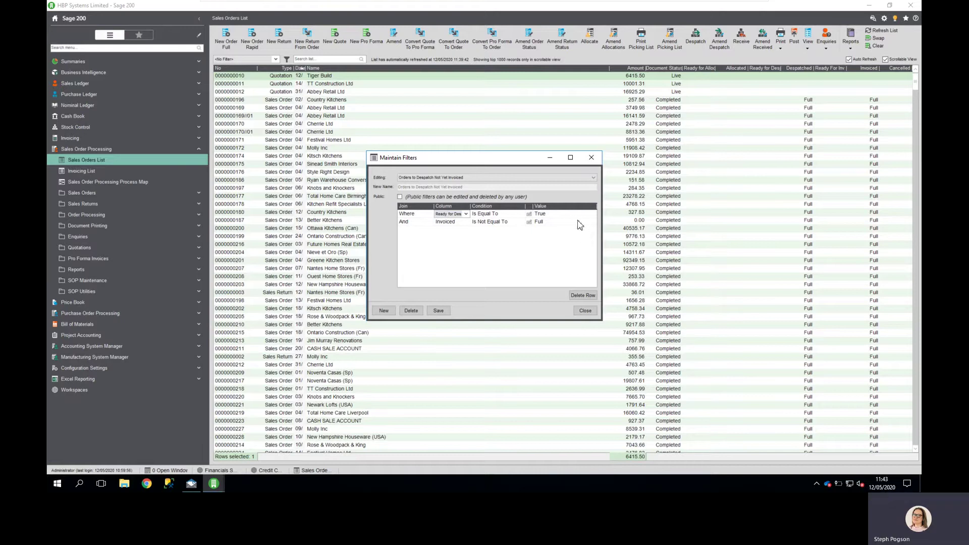
left_click(594, 178)
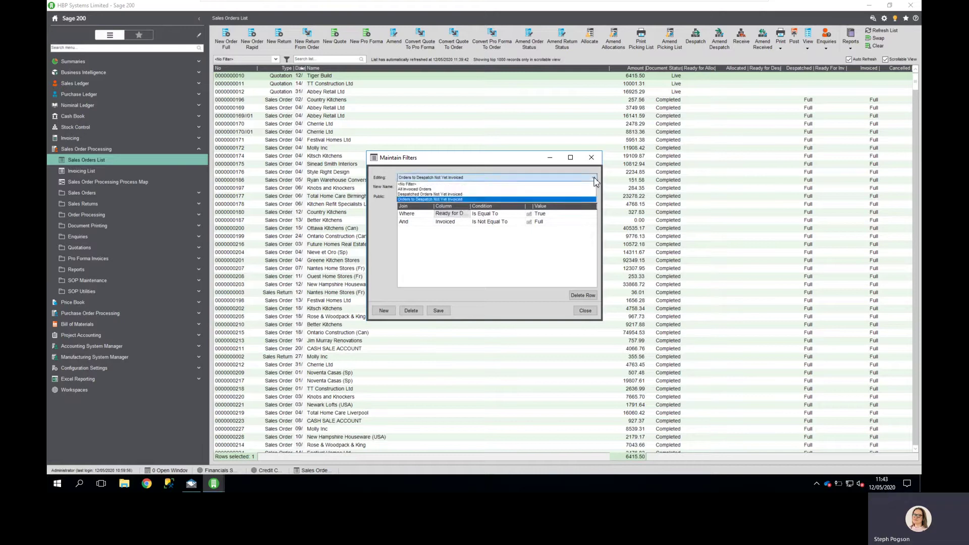
left_click(594, 179)
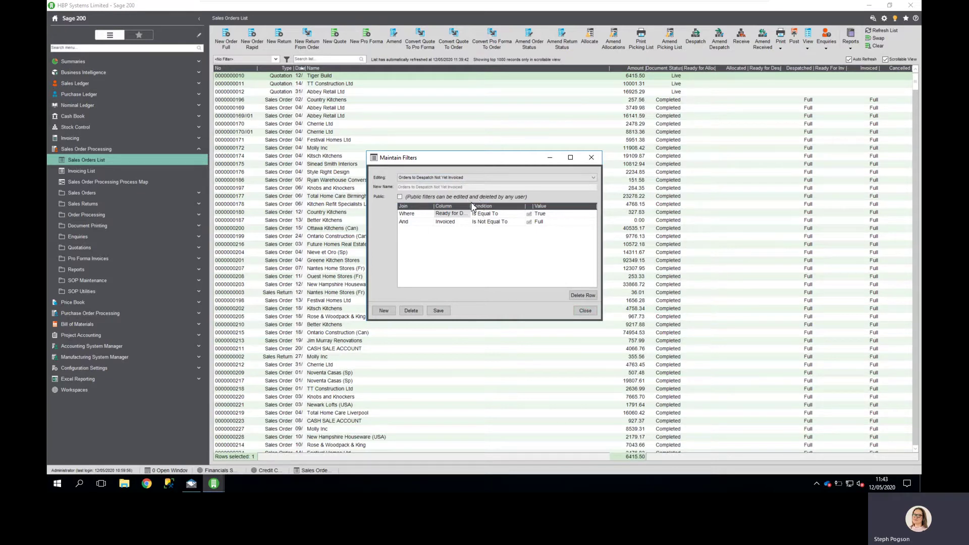
left_click(583, 311)
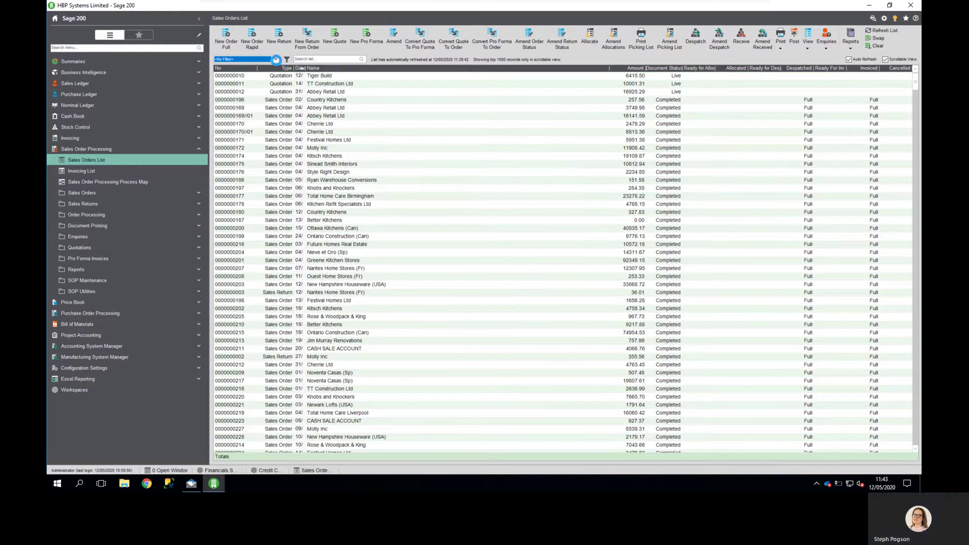
Filter the Sales Orders List to Despatched Orders Not Yet Invoiced
left_click(276, 59)
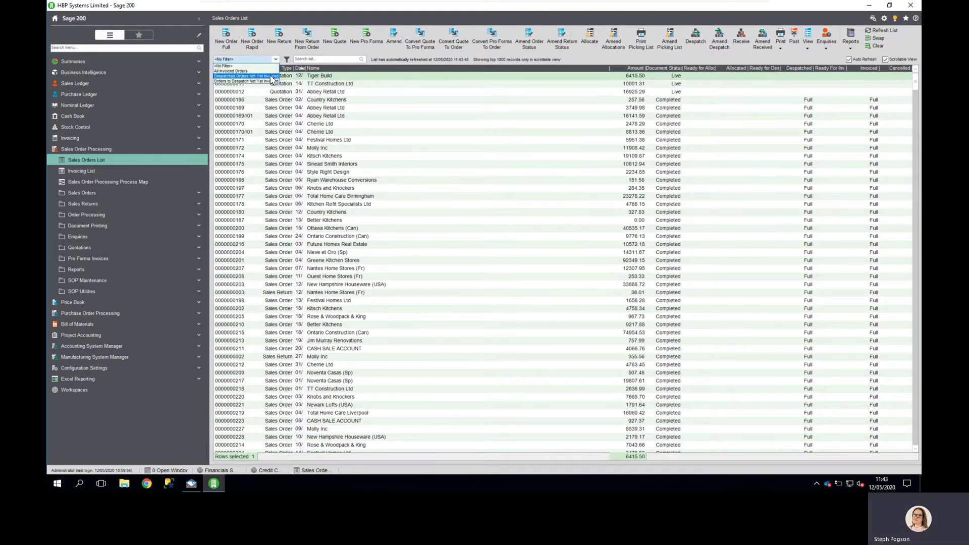
left_click(273, 76)
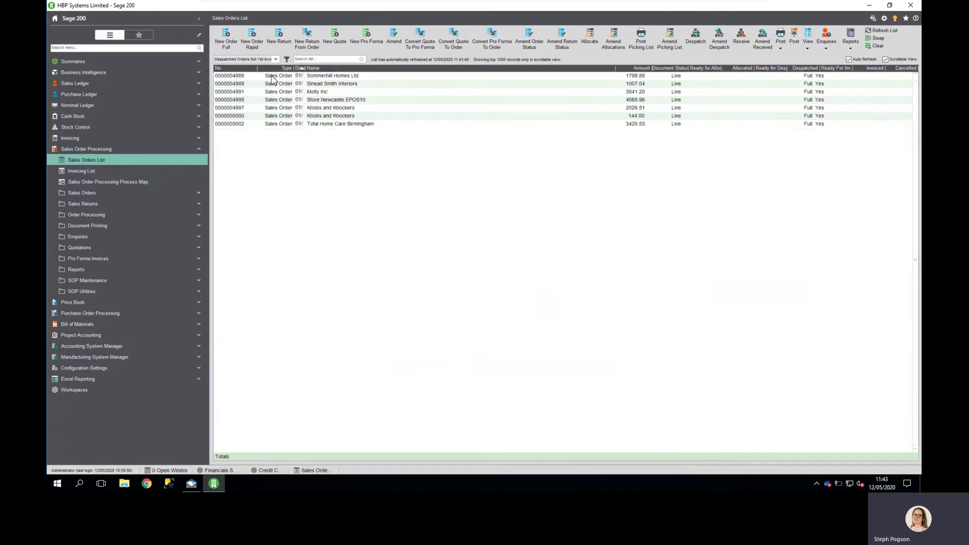
right_click(579, 115)
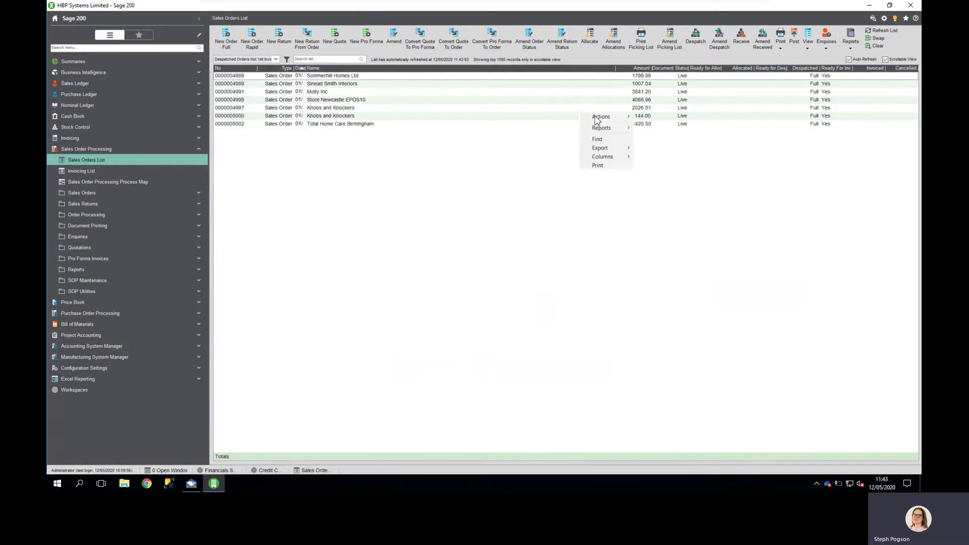
mouse_move(616, 155)
left_click(605, 77)
left_click(605, 77)
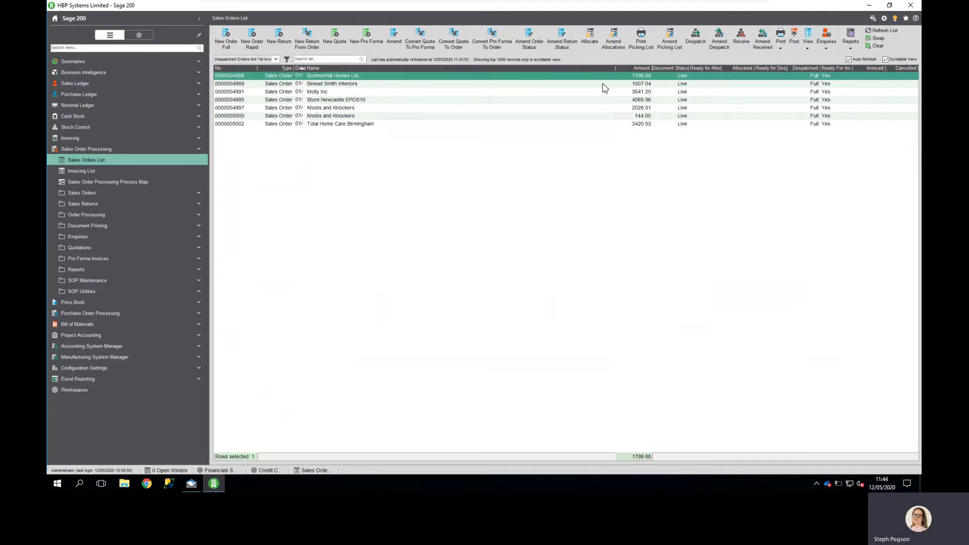
Export the selected Store:Newcastle:EPOS10 order to Excel and minimise the workbook
left_click(604, 92, "ctrl")
left_click(606, 107, "ctrl")
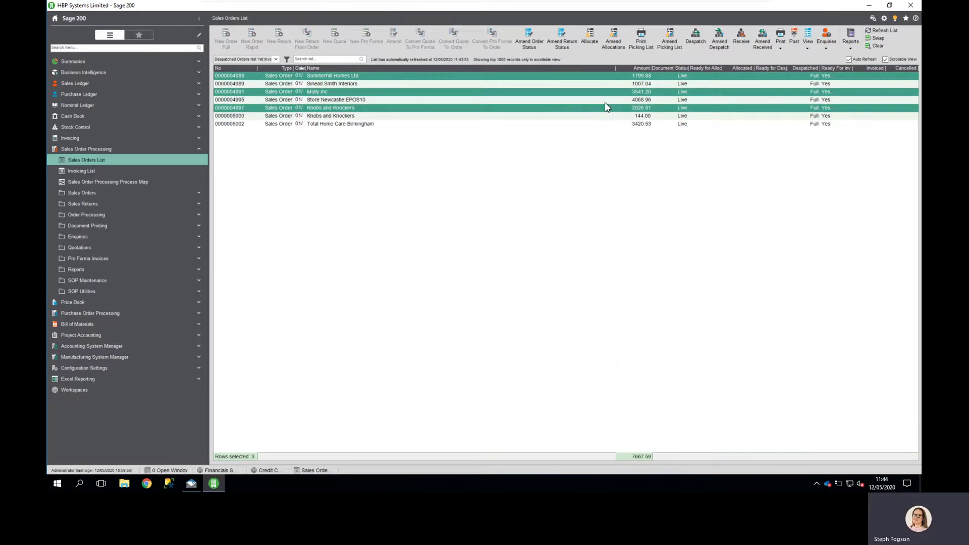
left_click(605, 100, "ctrl")
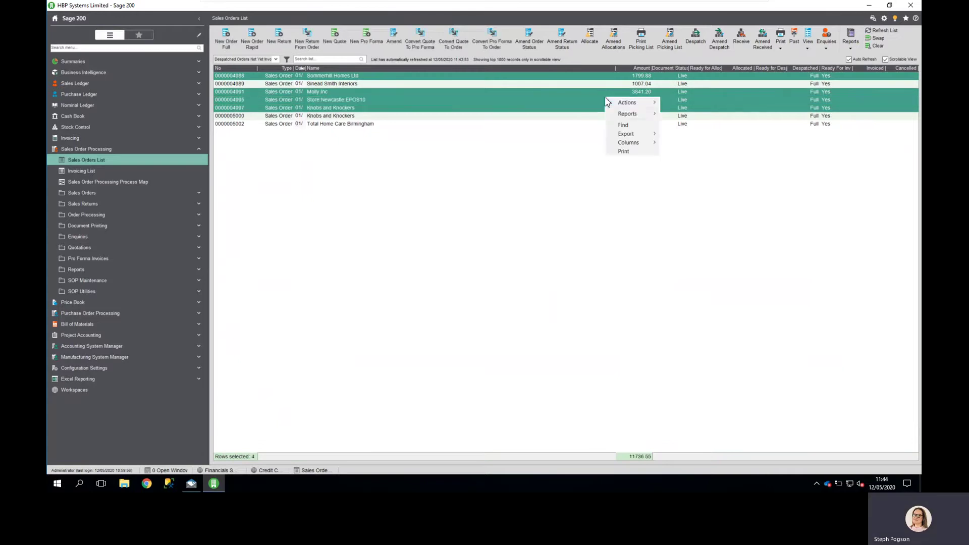
right_click(606, 101)
mouse_move(655, 135)
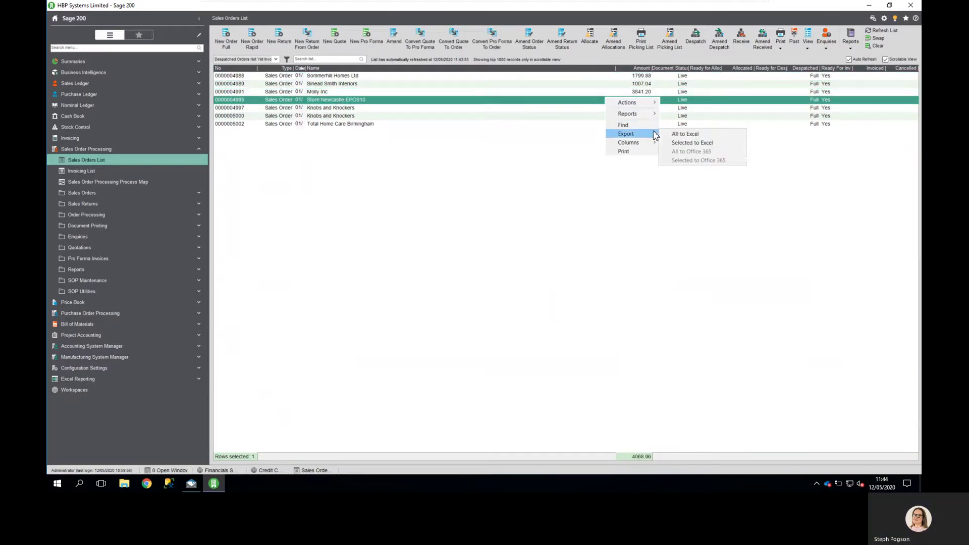
left_click(688, 144)
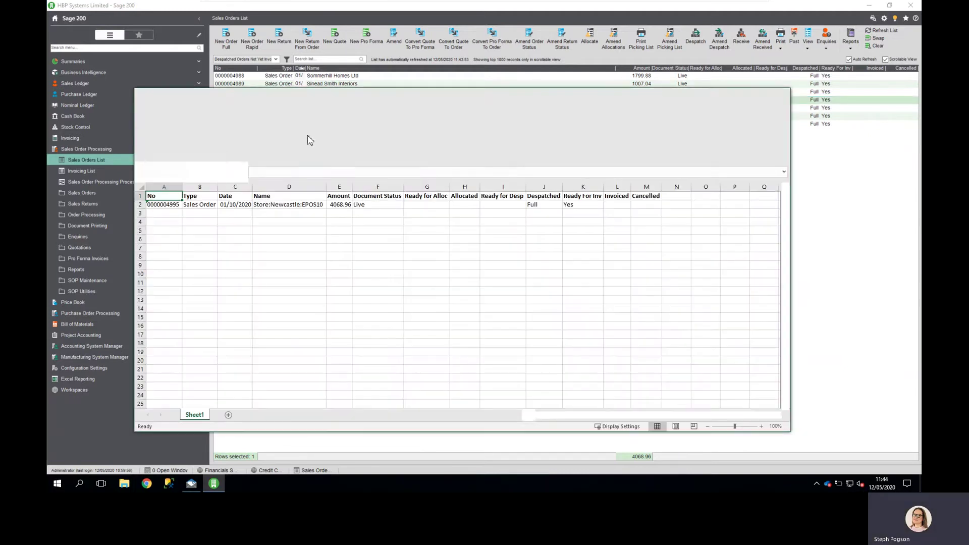
left_click(738, 96)
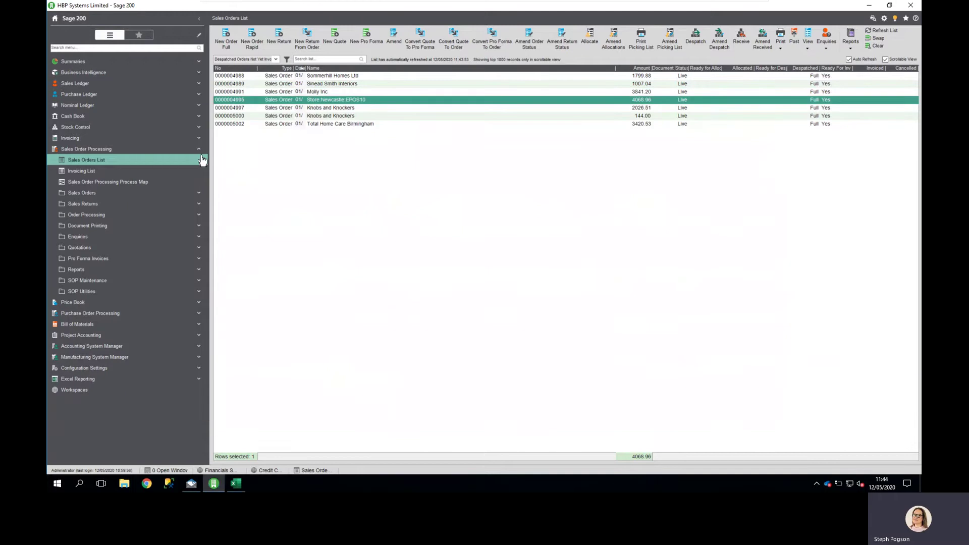
left_click(201, 151)
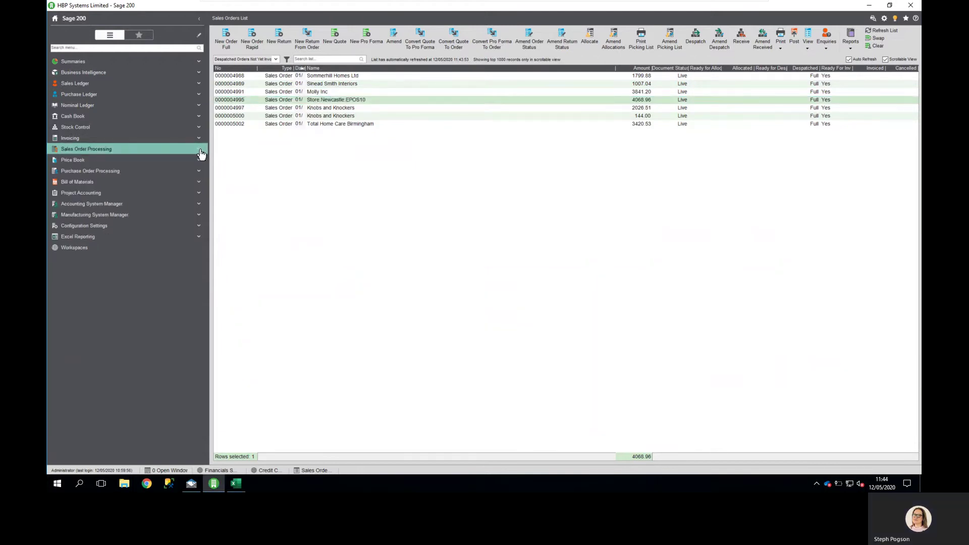
Expand Purchase Order Processing and open its Process Map
left_click(195, 176)
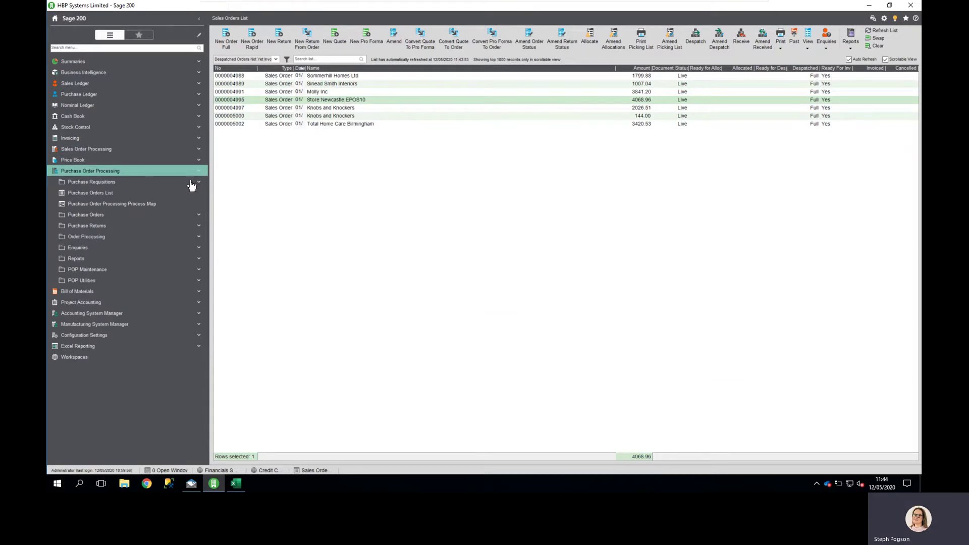
left_click(164, 206)
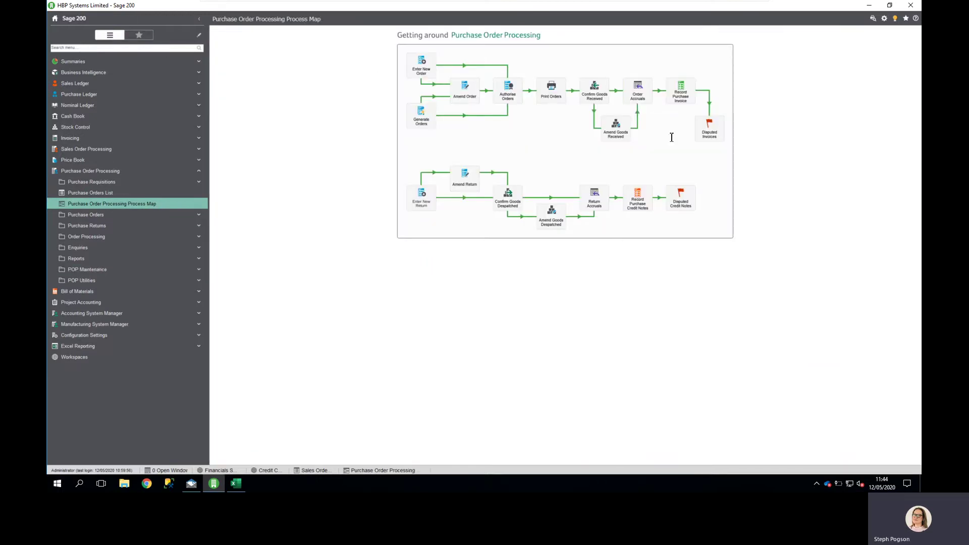
Export all Order Accruals values to Excel, then close the accruals window
left_click(641, 90)
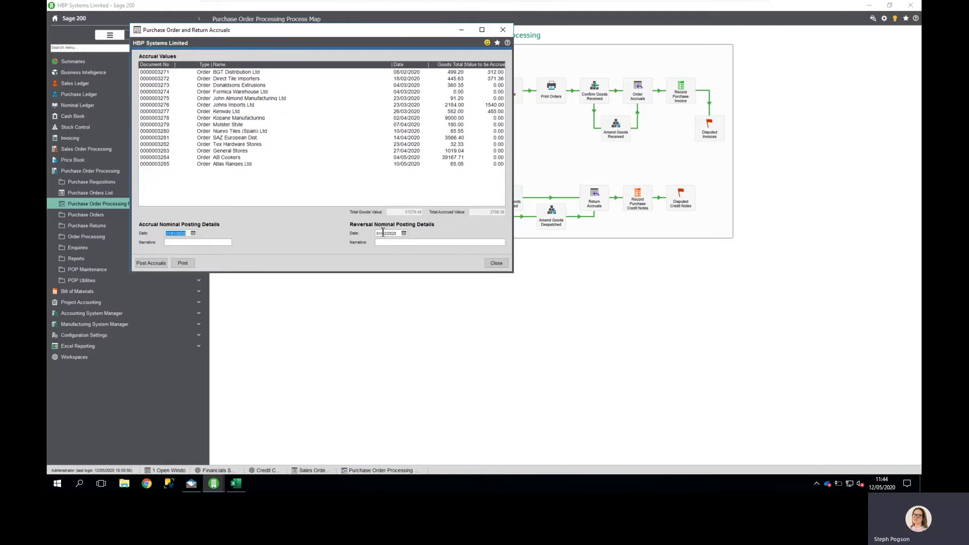
right_click(413, 111)
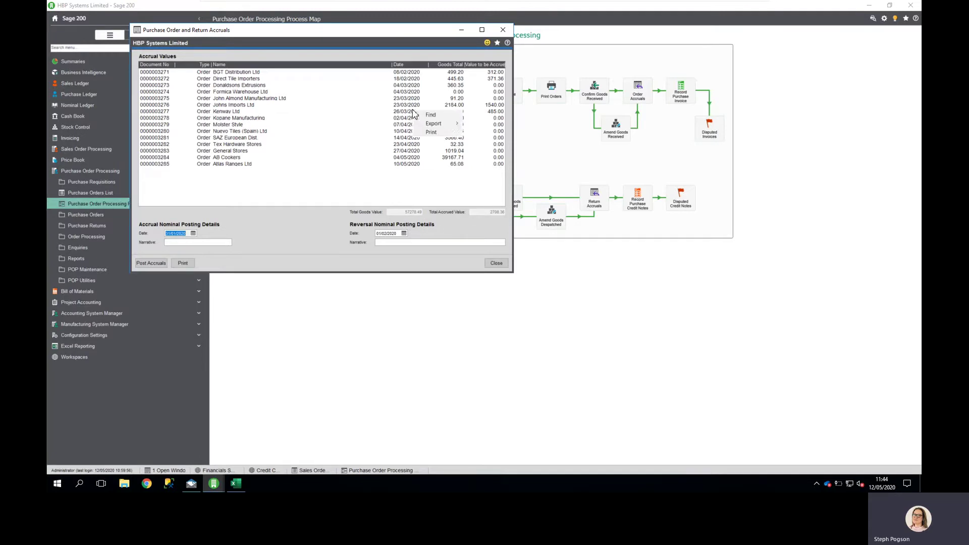
mouse_move(451, 125)
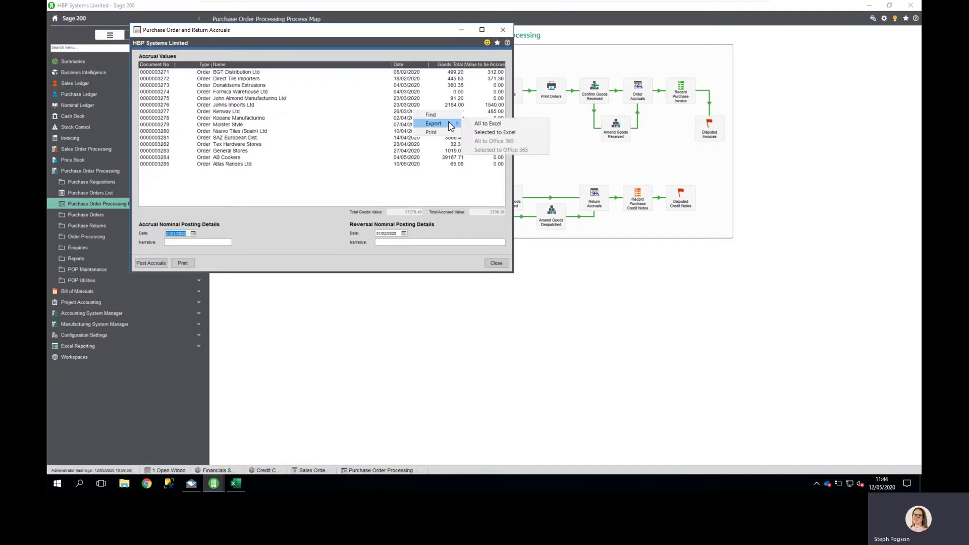
left_click(499, 126)
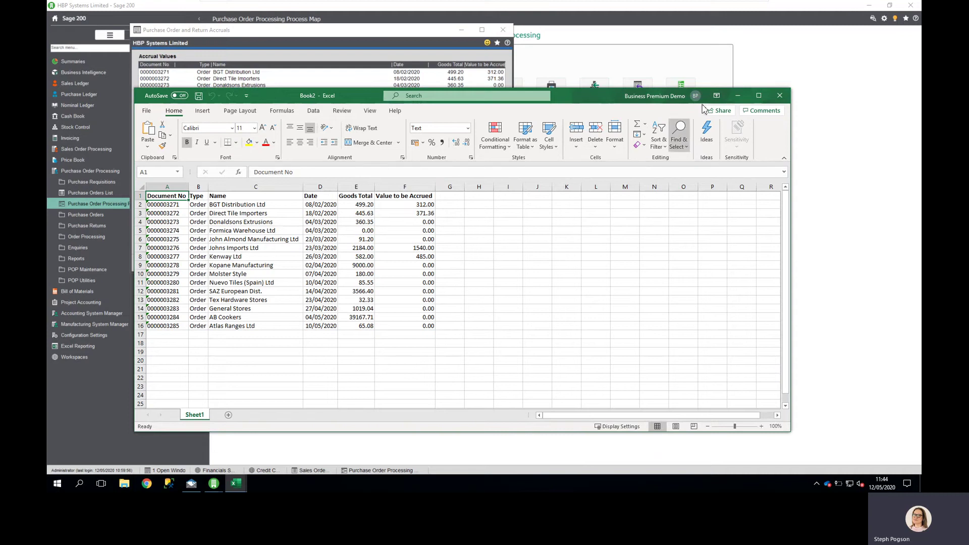
left_click(737, 95)
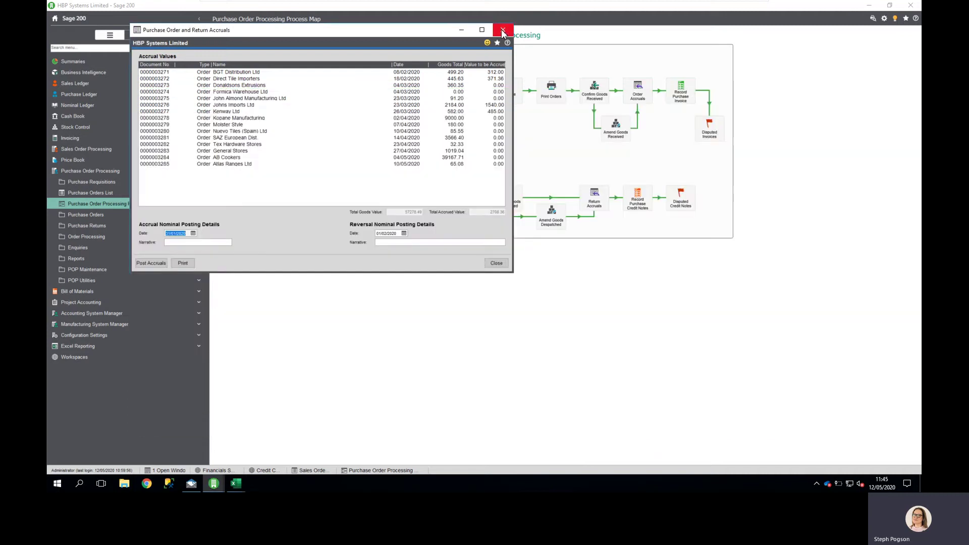
left_click(502, 33)
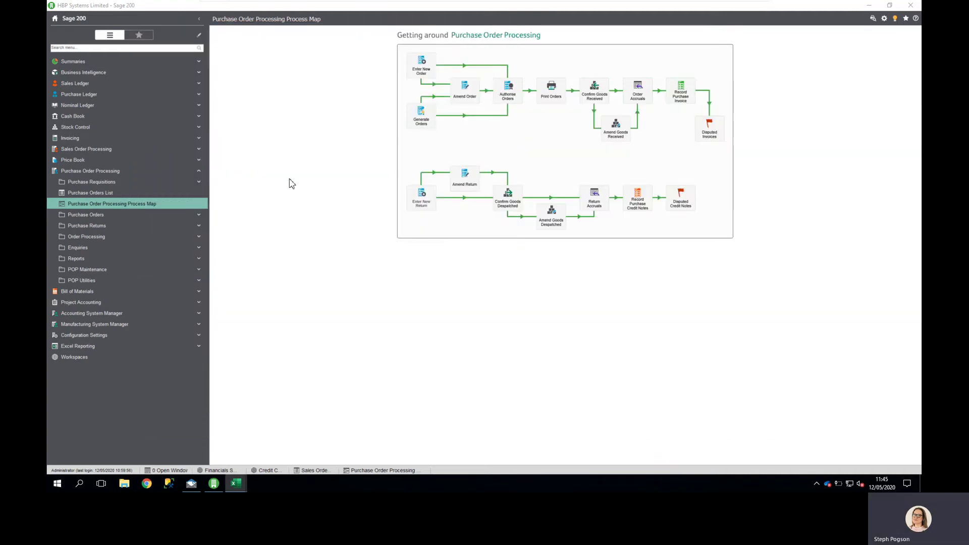
Open Cash Book > Maintain Standing Orders and Direct Debits for the main bank account
left_click(200, 171)
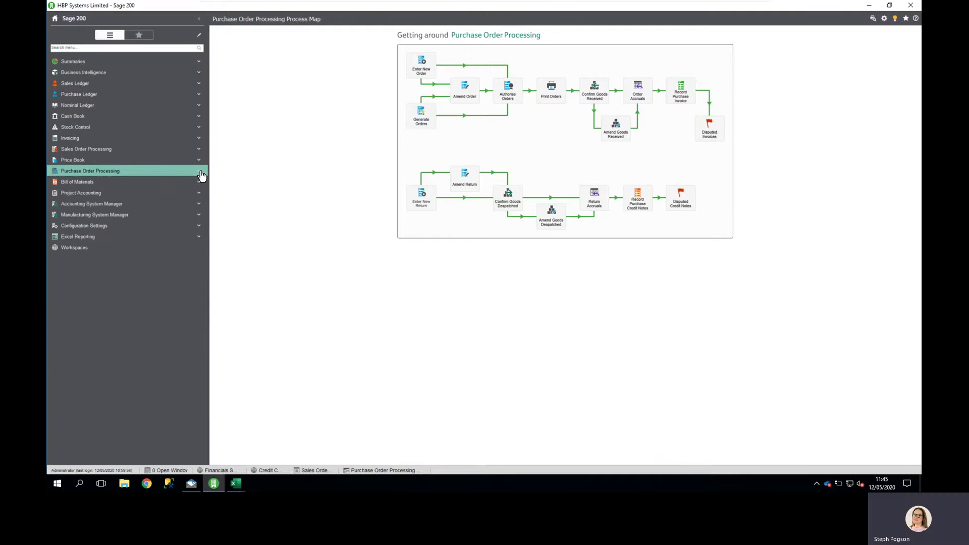
left_click(201, 121)
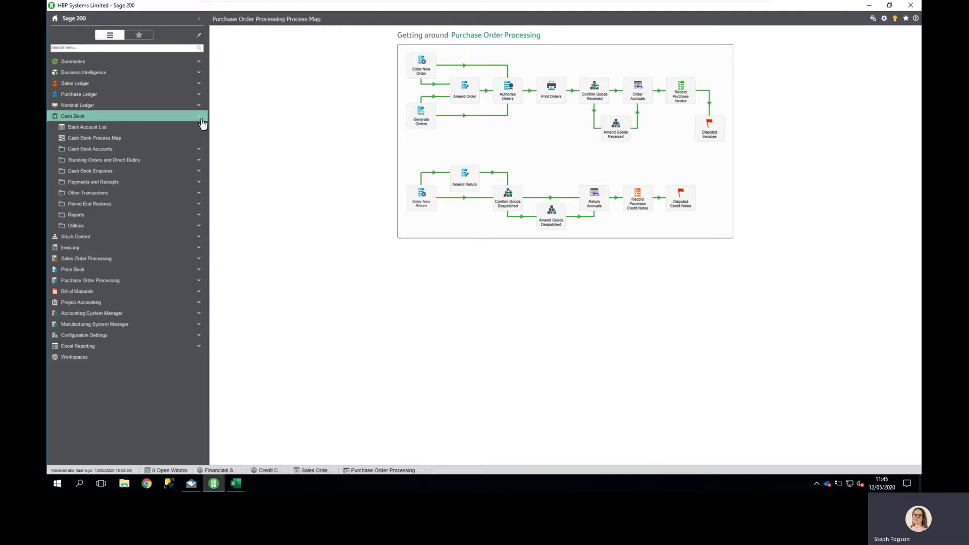
left_click(201, 162)
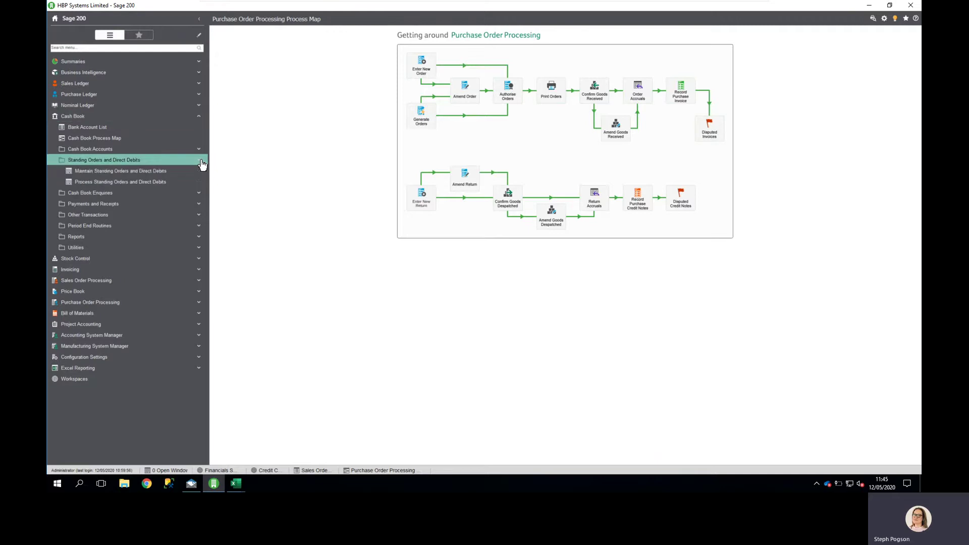
left_click(173, 172)
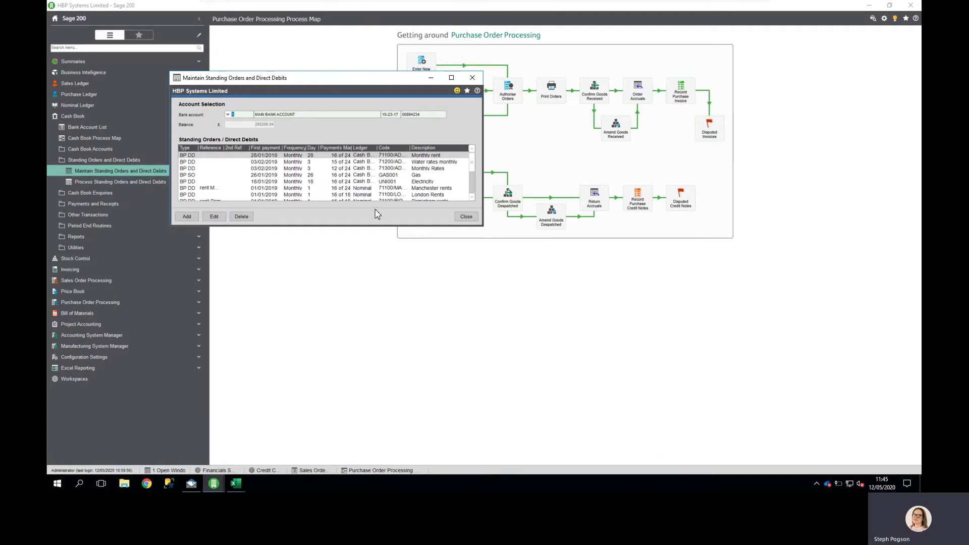
Check the Monthly rent standing order's Posted Payments, then close both standing order windows
left_click(429, 157)
double_click(429, 157)
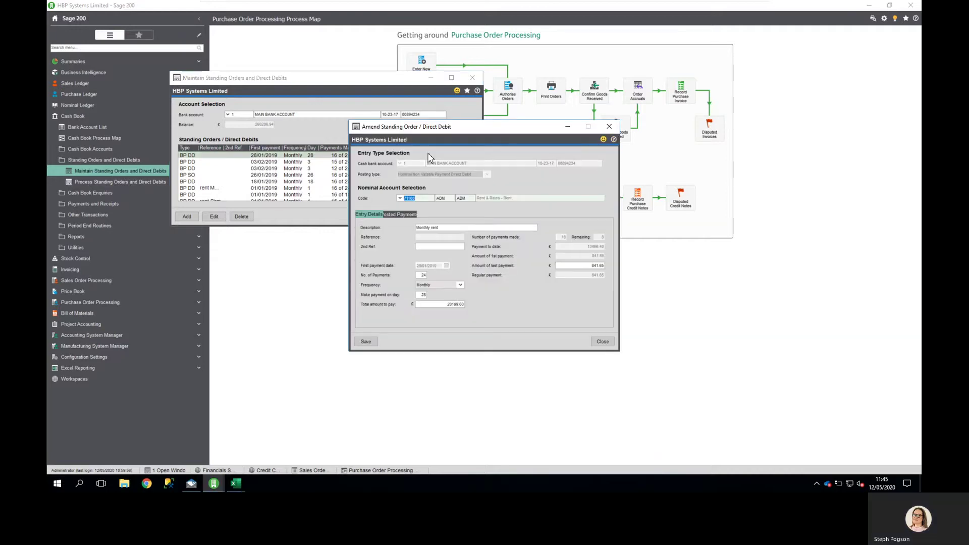
left_click(405, 216)
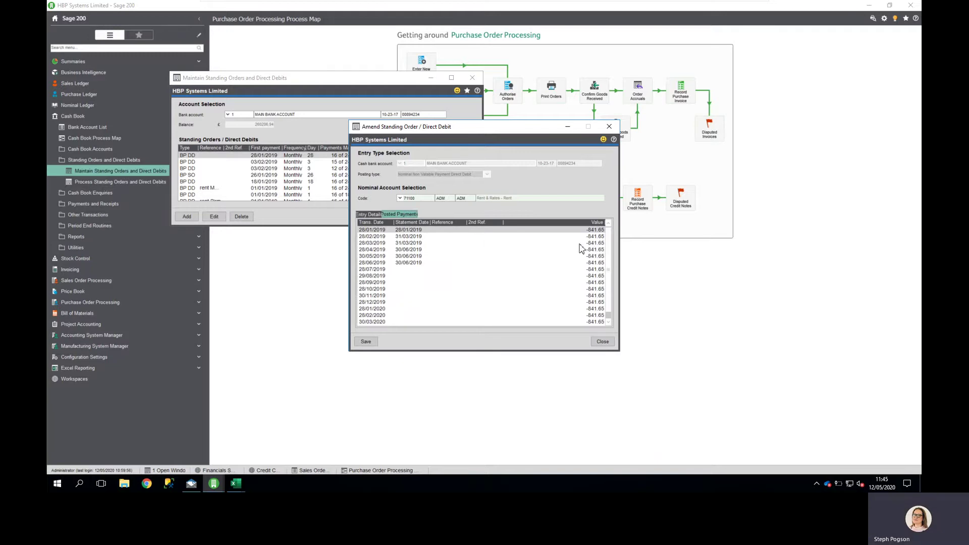
scroll(610, 248, "down", 1)
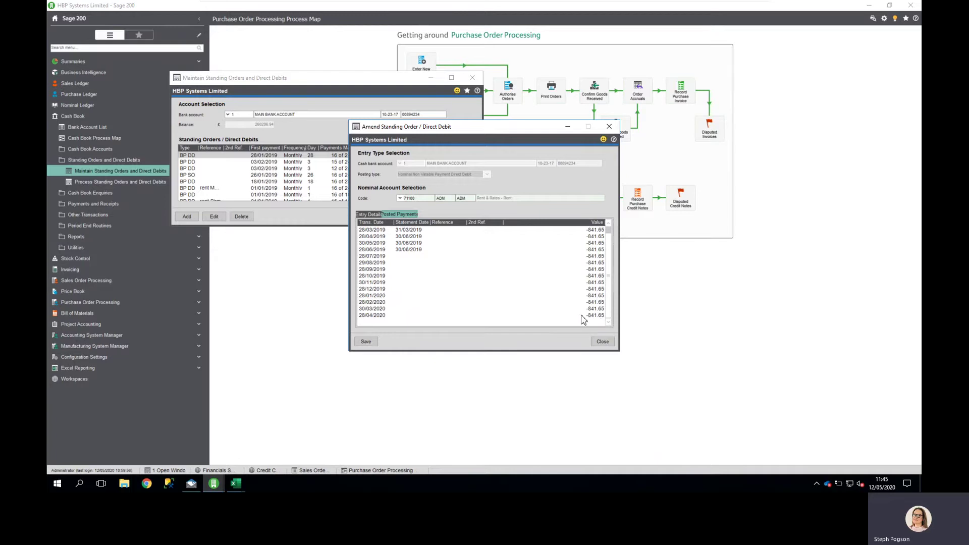
left_click(603, 341)
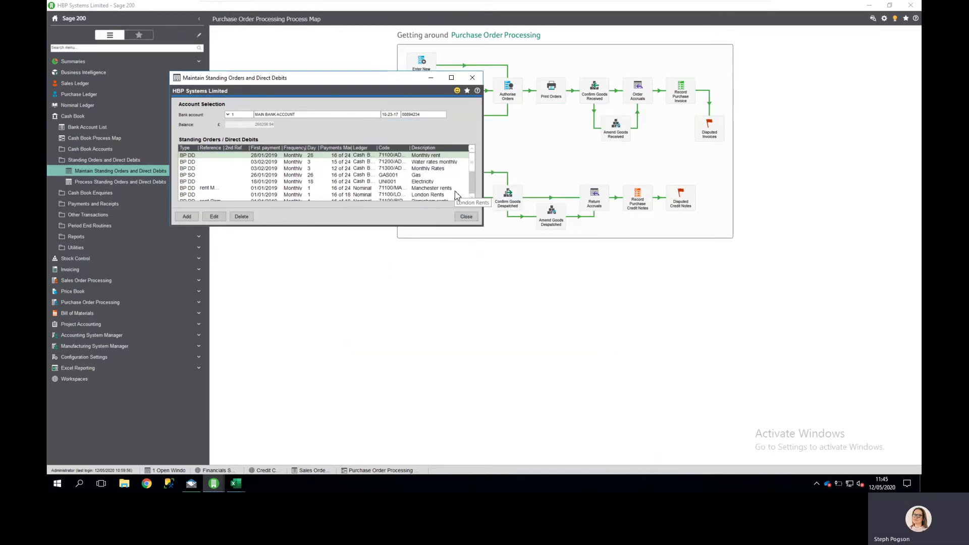
left_click(464, 217)
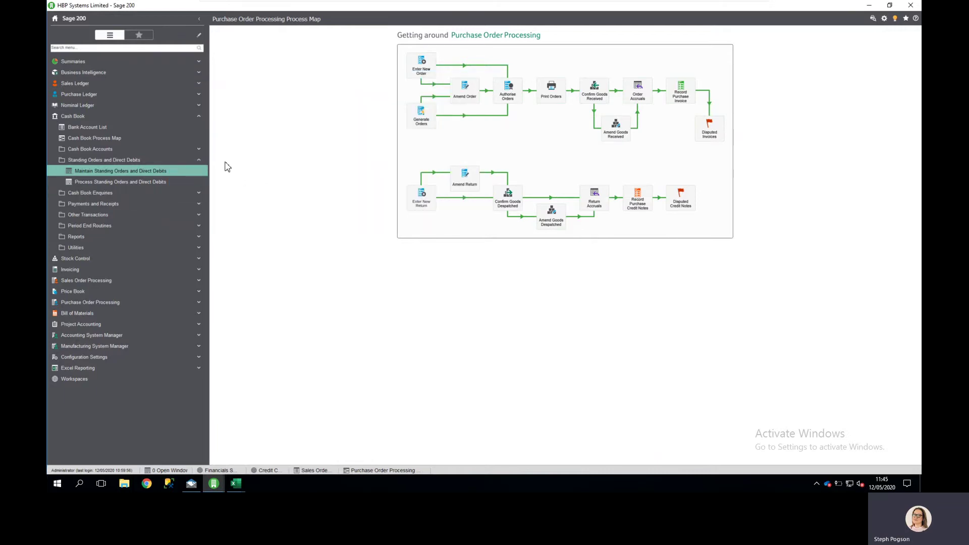
Collapse Standing Orders and Direct Debits, expand Cash Book Enquiries, and open the Cash Position workspace
left_click(200, 160)
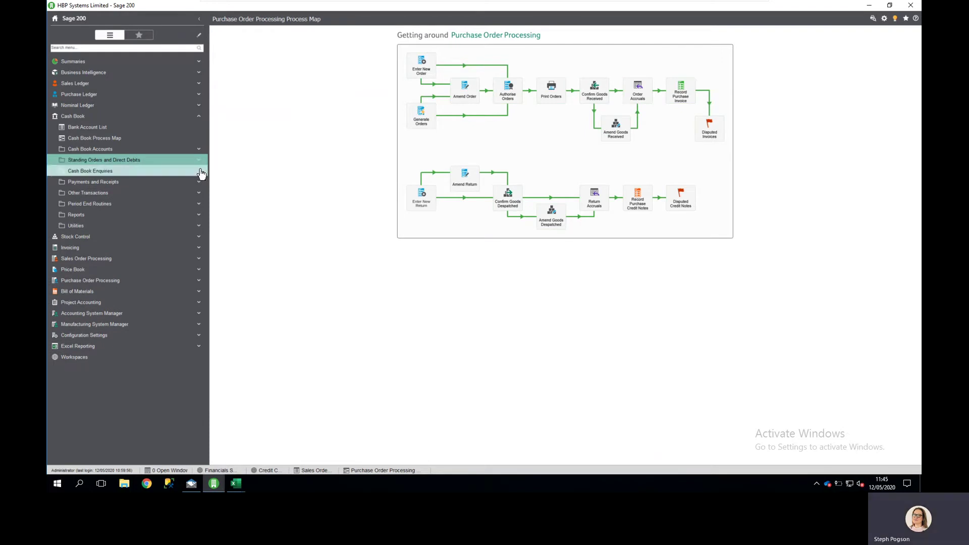
left_click(199, 171)
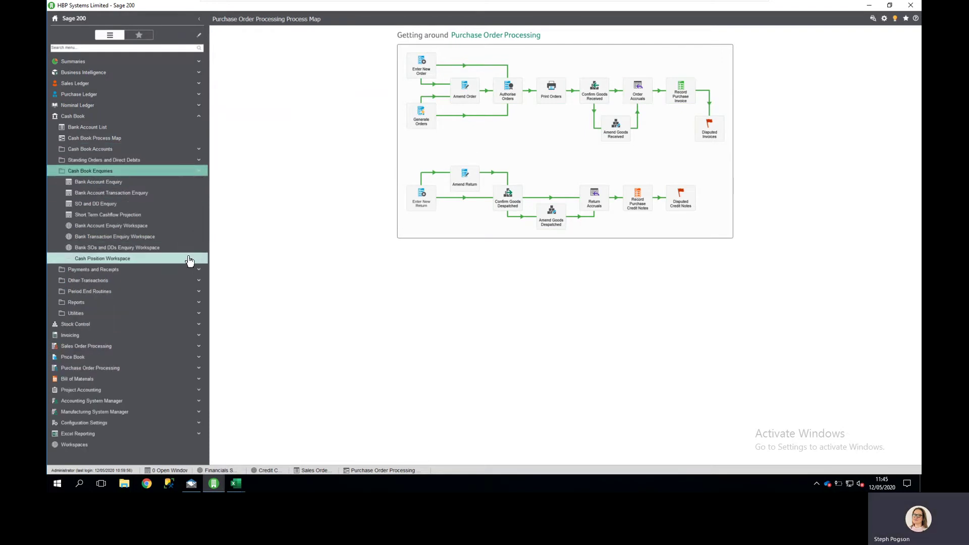
left_click(189, 261)
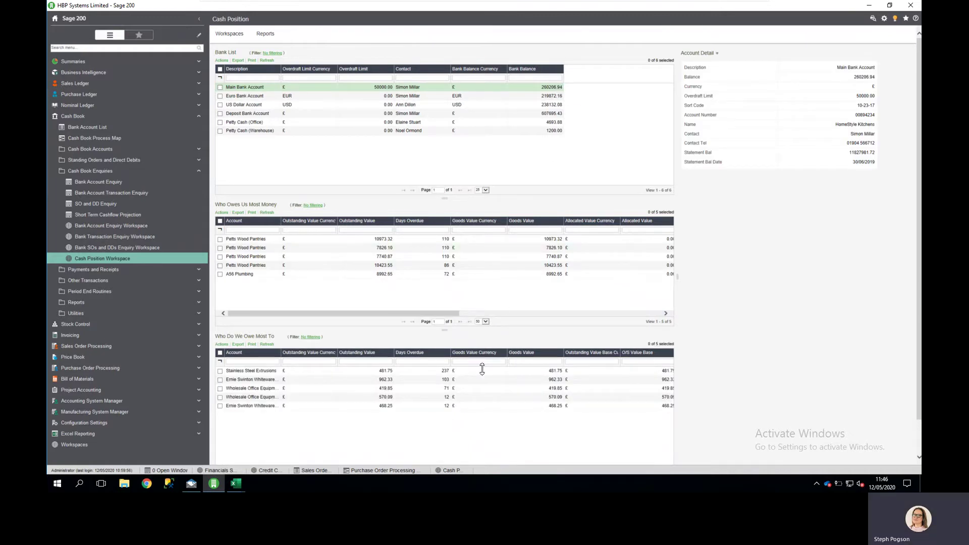
View the overdue 962.33 supplier invoice, then open the Short Term Cashflow Projection
left_click(464, 380)
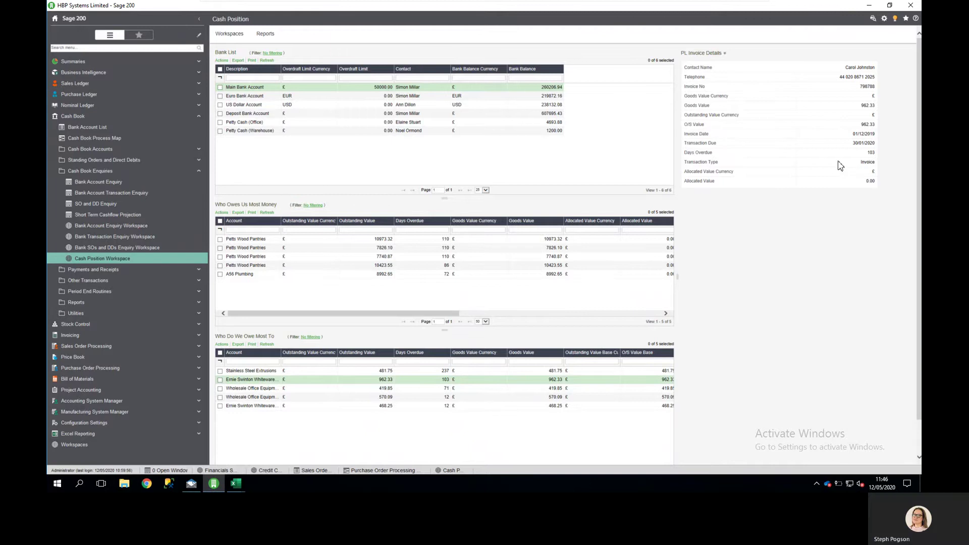
left_click(141, 214)
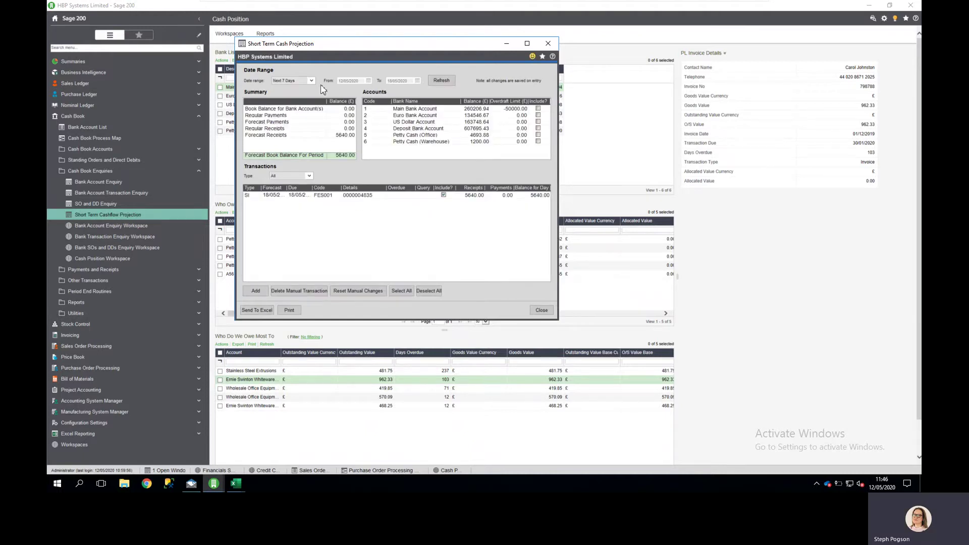
Refresh the projection for Next Month, include the Main Bank Account, and filter to Forecast Payments
left_click(310, 82)
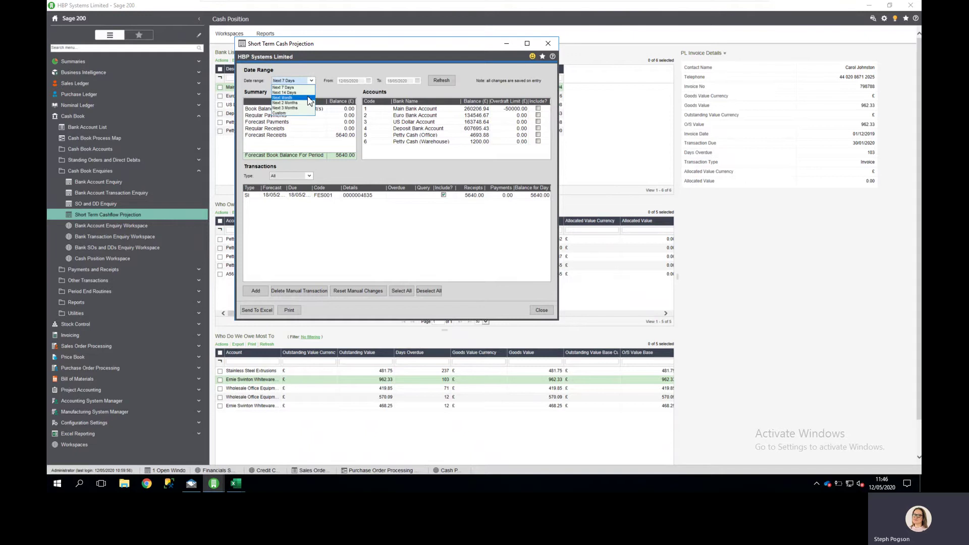
left_click(310, 99)
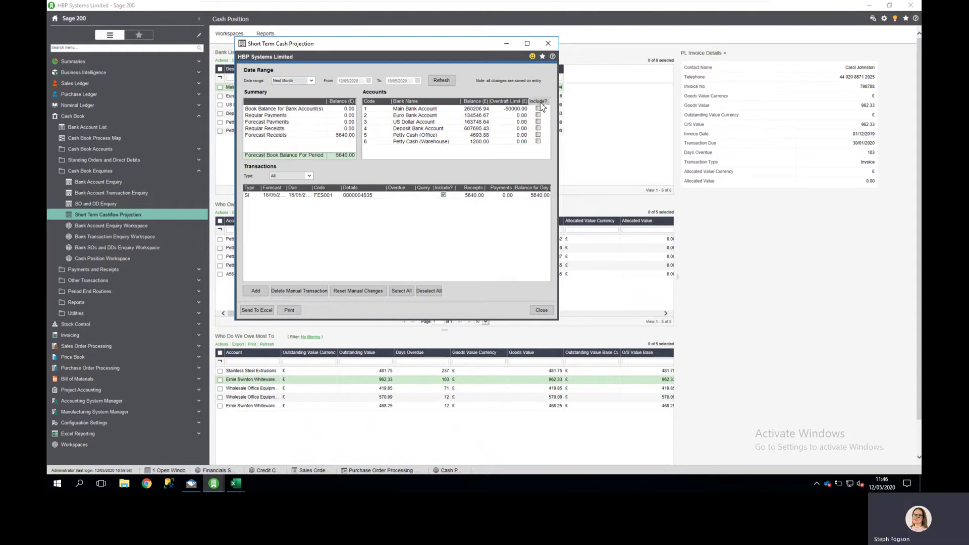
left_click(447, 81)
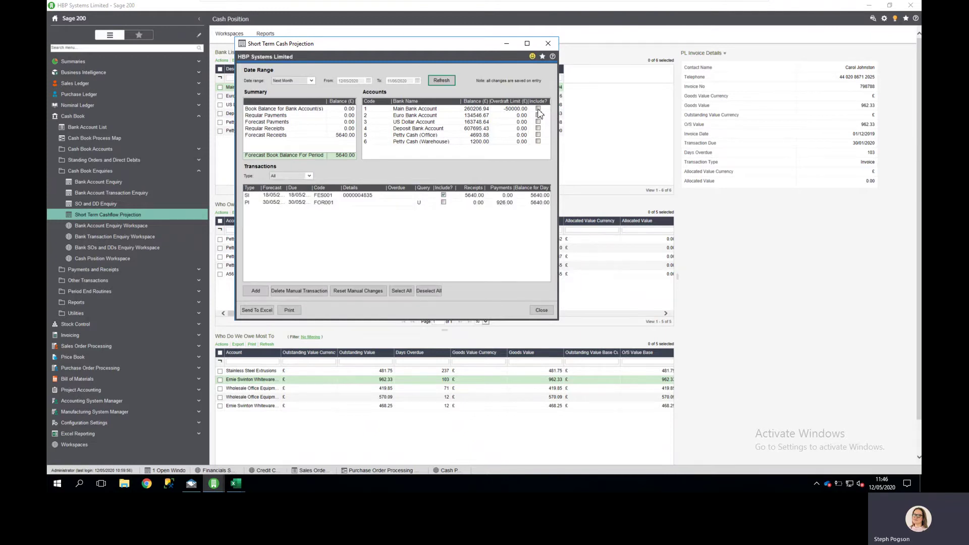
left_click(539, 109)
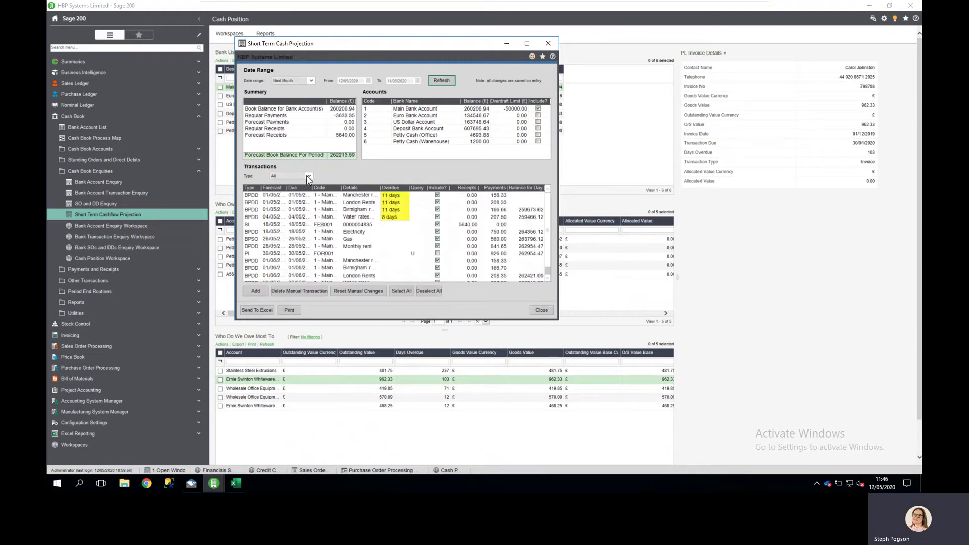
left_click(309, 177)
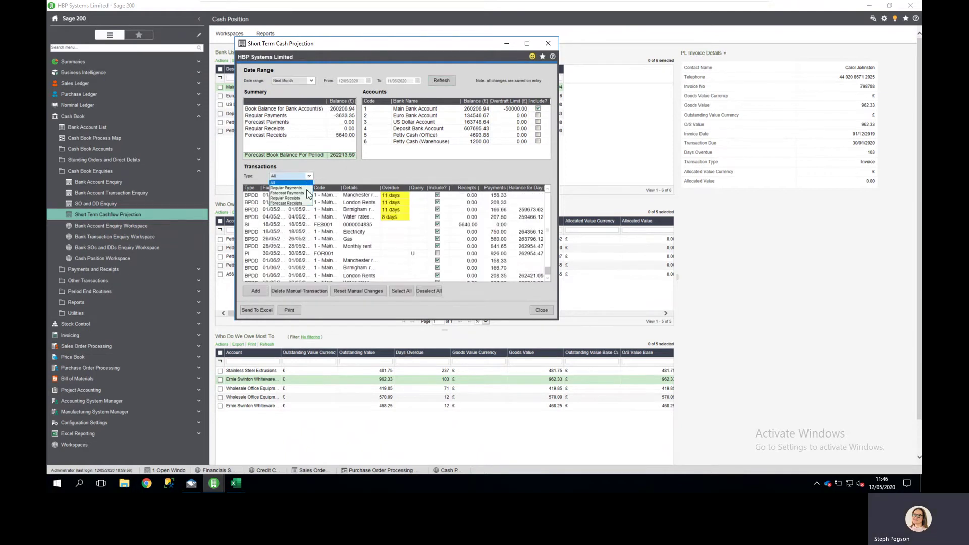
left_click(309, 193)
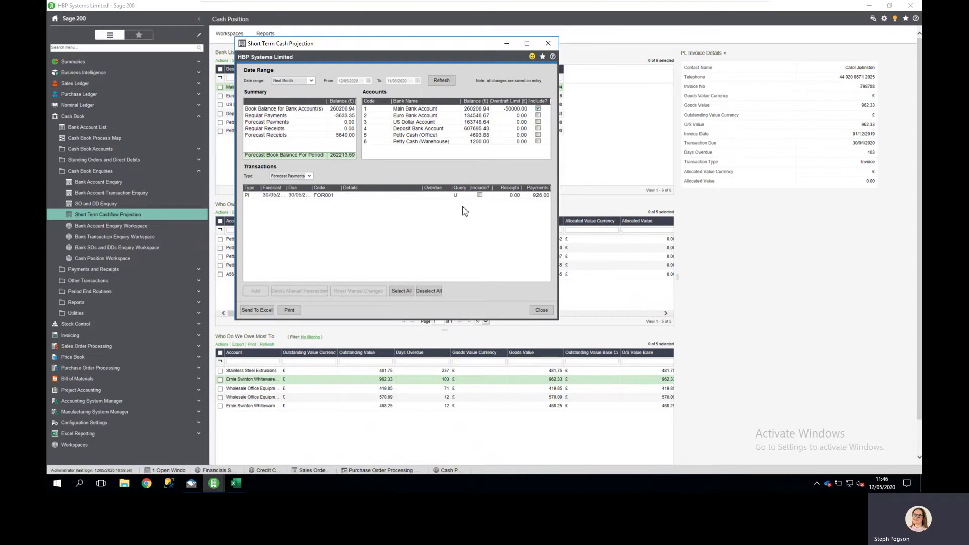
Show all transaction types and exclude the Electricity payment from the forecast
left_click(309, 176)
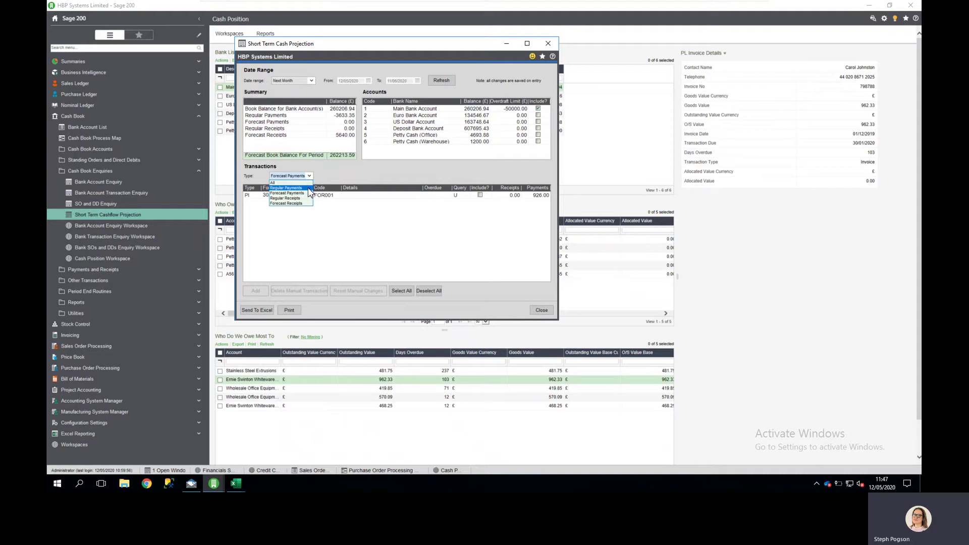
left_click(302, 183)
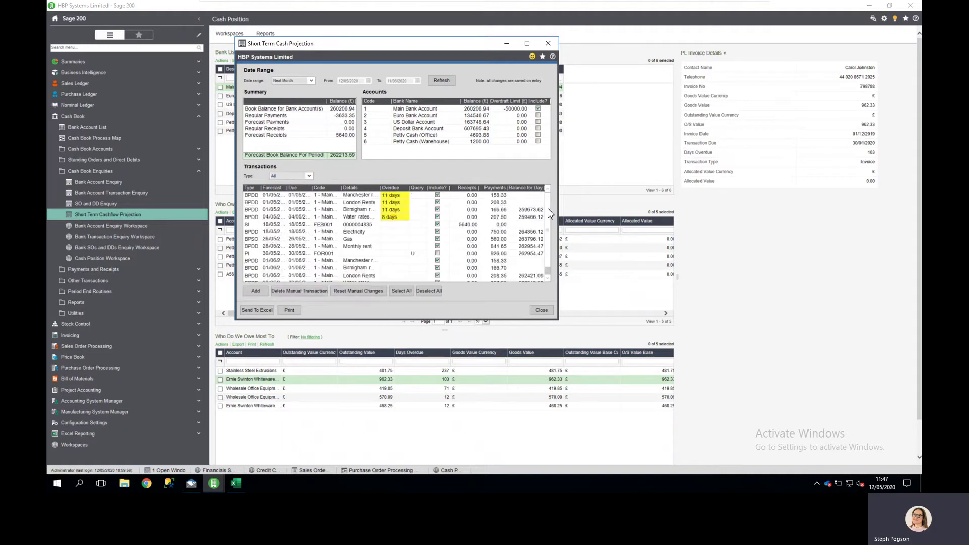
scroll(545, 246, "down", 1)
scroll(547, 209, "up", 1)
left_click(437, 232)
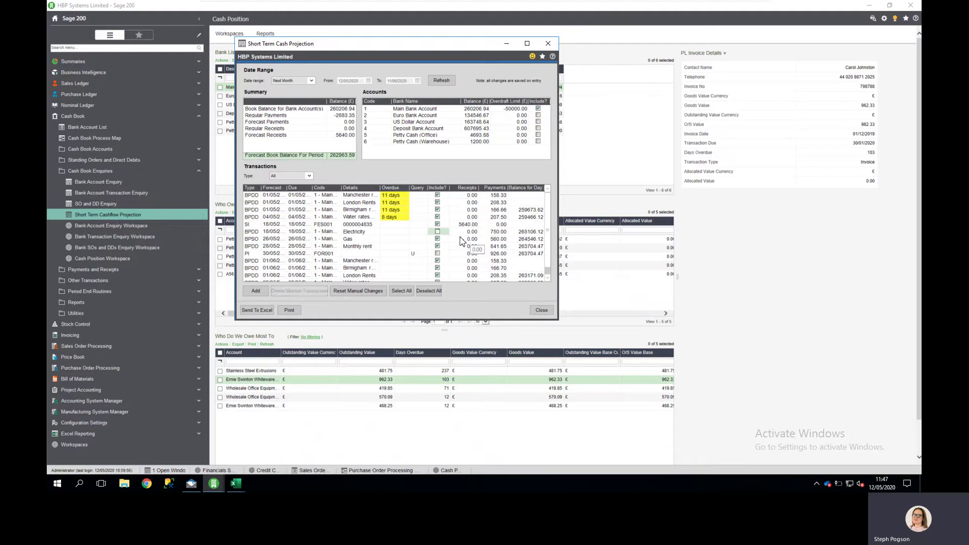
Check the forecast receipts and payments, and include the 926.00 FOR001 forecast payment
left_click(303, 177)
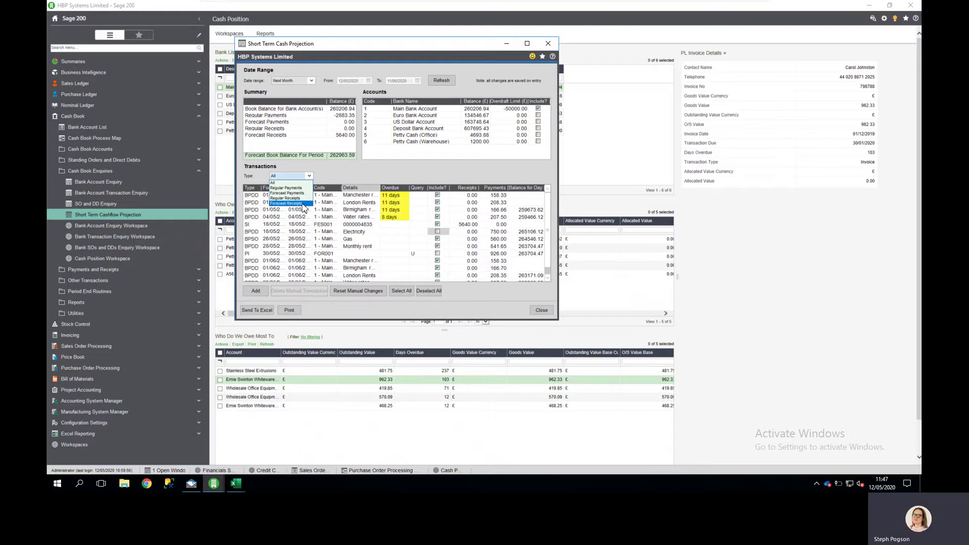
left_click(285, 203)
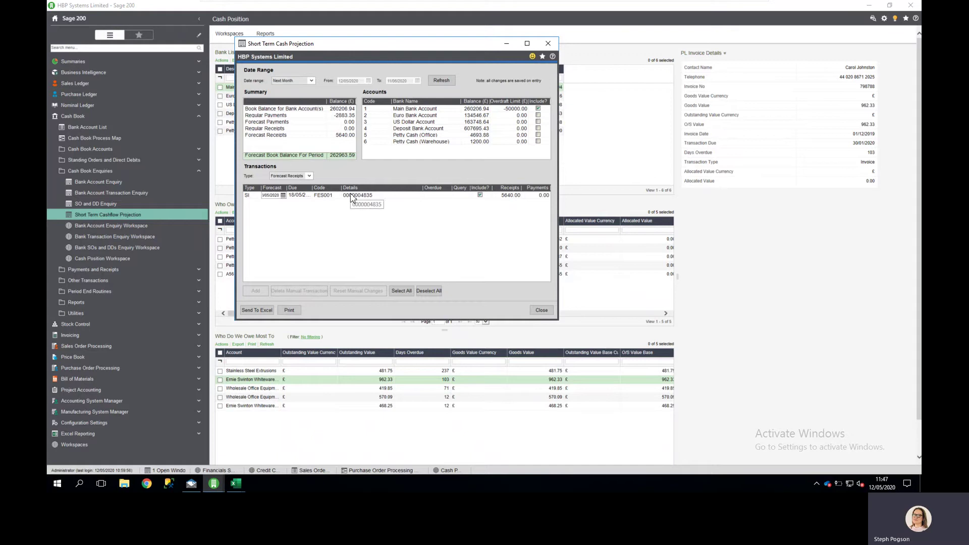
left_click(308, 175)
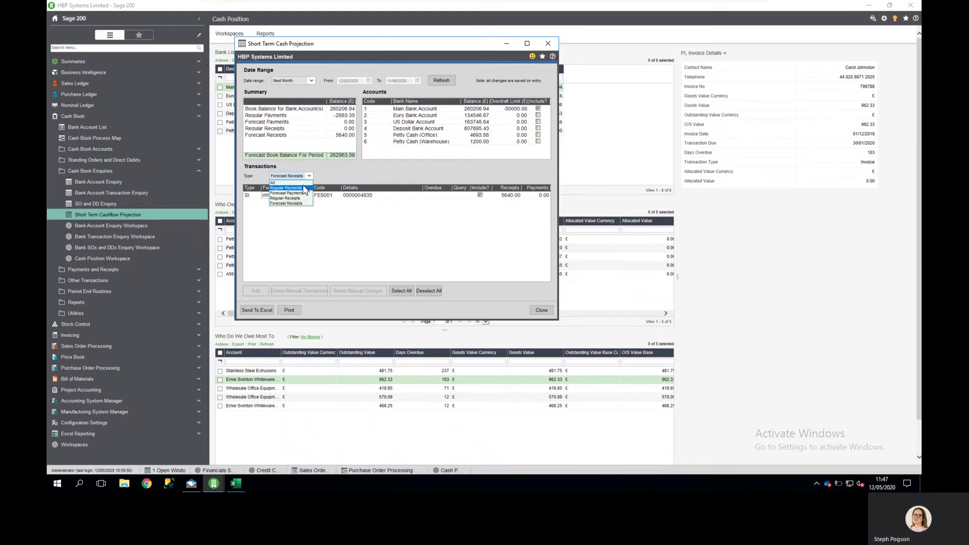
left_click(297, 193)
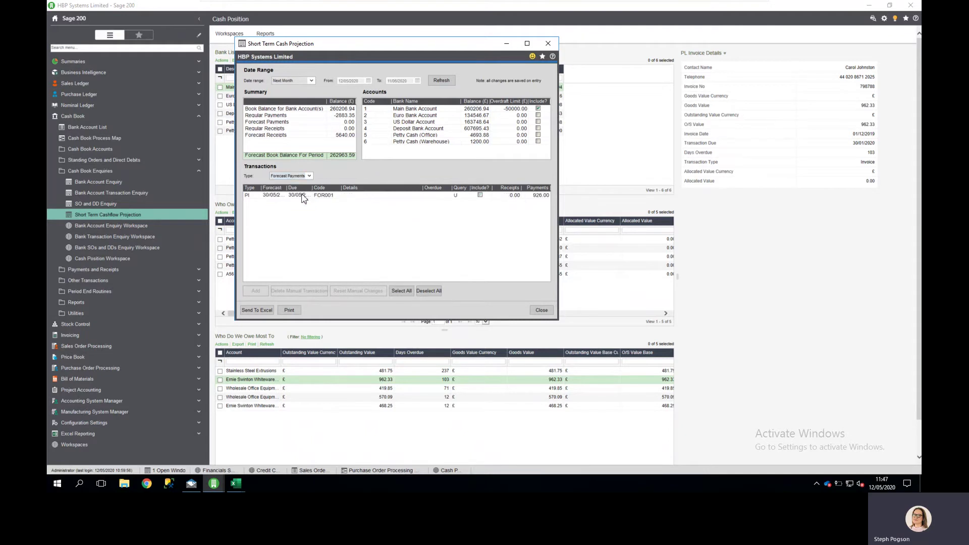
left_click(479, 196)
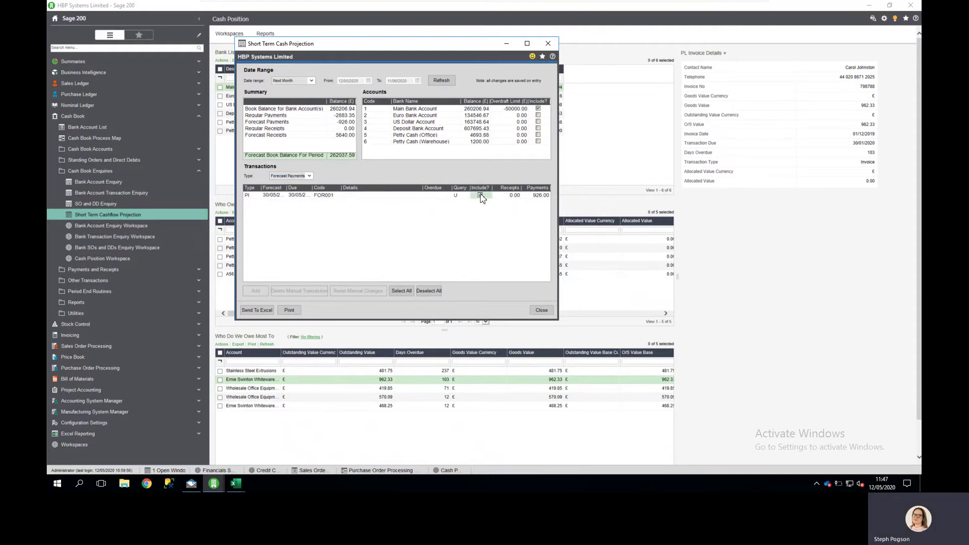
Show transactions of all types again and add a new manual transaction row
left_click(301, 176)
left_click(301, 183)
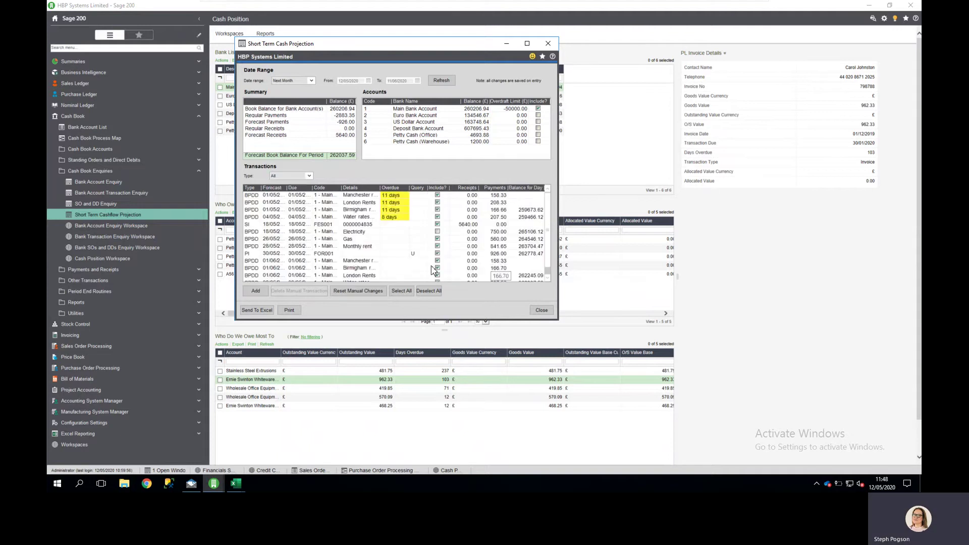
left_click(255, 291)
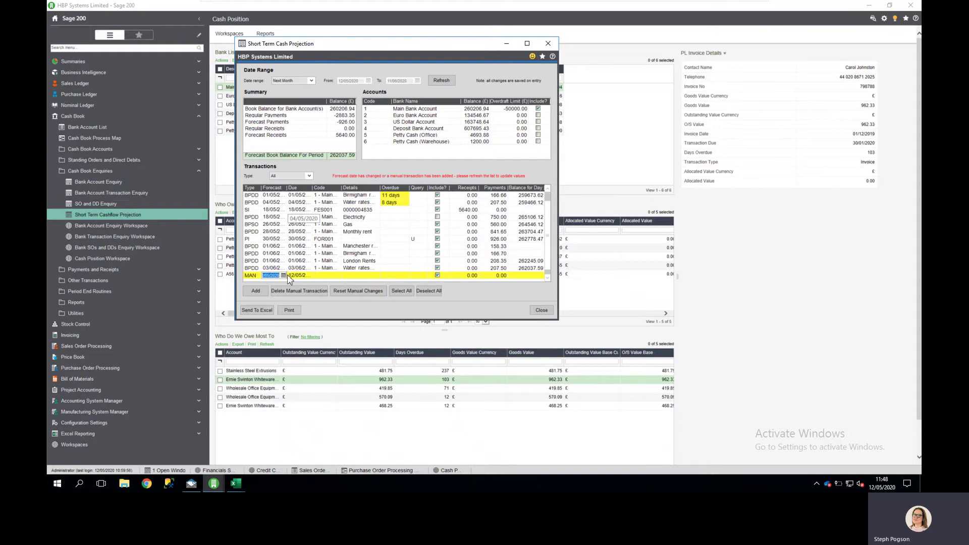
Enter the first manual entry as a 4500.00 receipt due 19 May
left_click(305, 276)
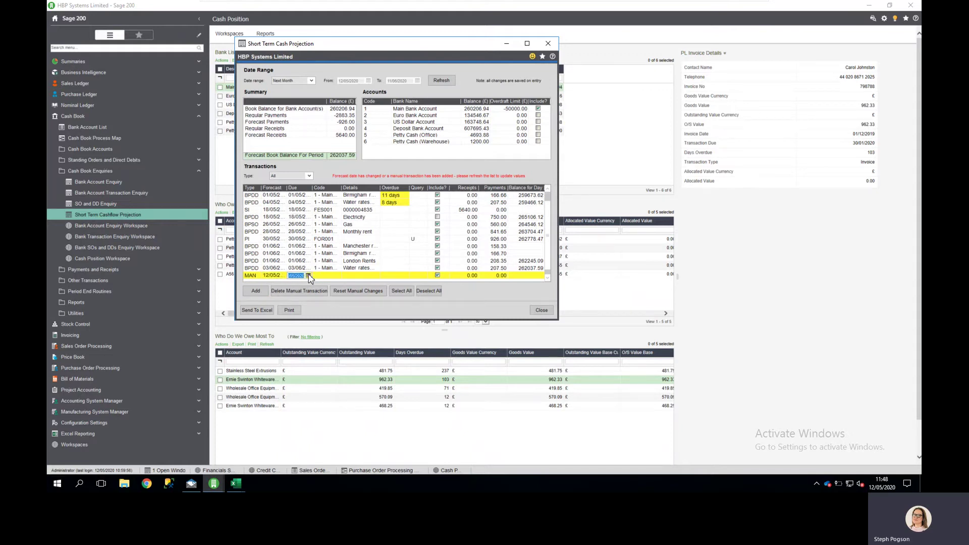
left_click(308, 275)
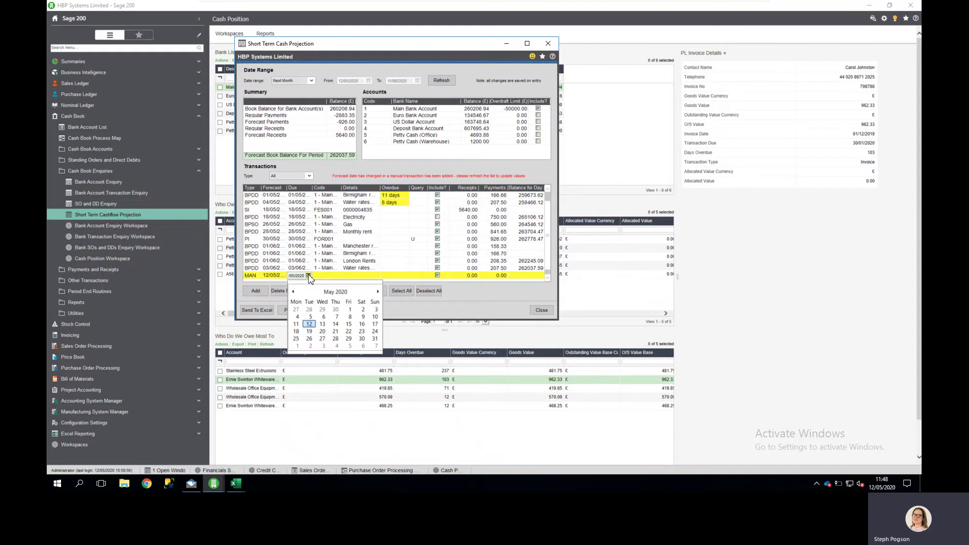
left_click(309, 324)
left_click(361, 277)
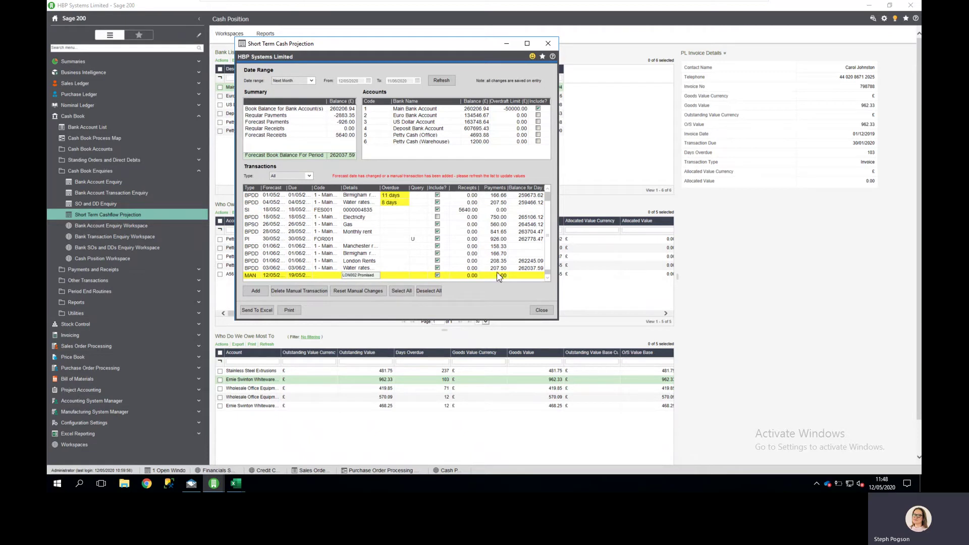
left_click(465, 276)
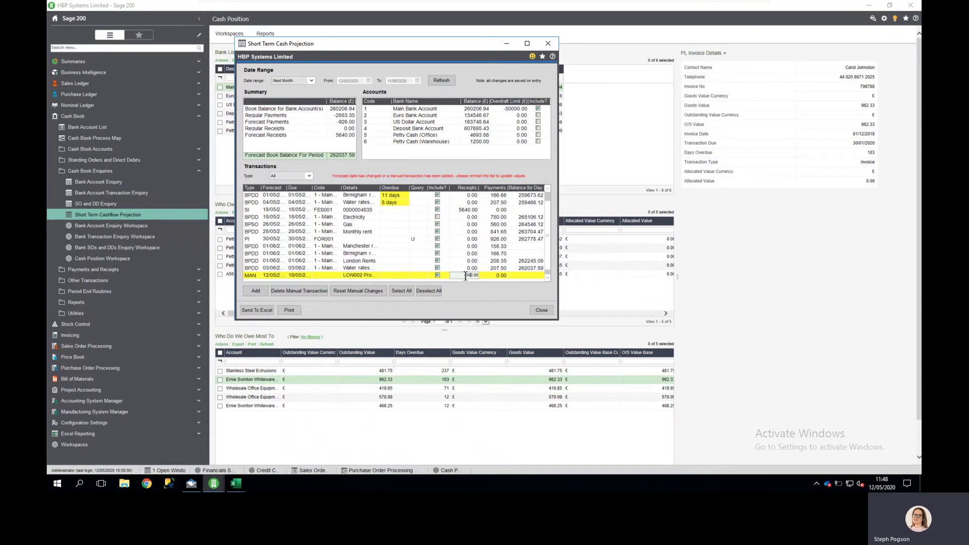
left_click(525, 277)
Add a second manual entry, Wages, due 29 May
left_click(256, 291)
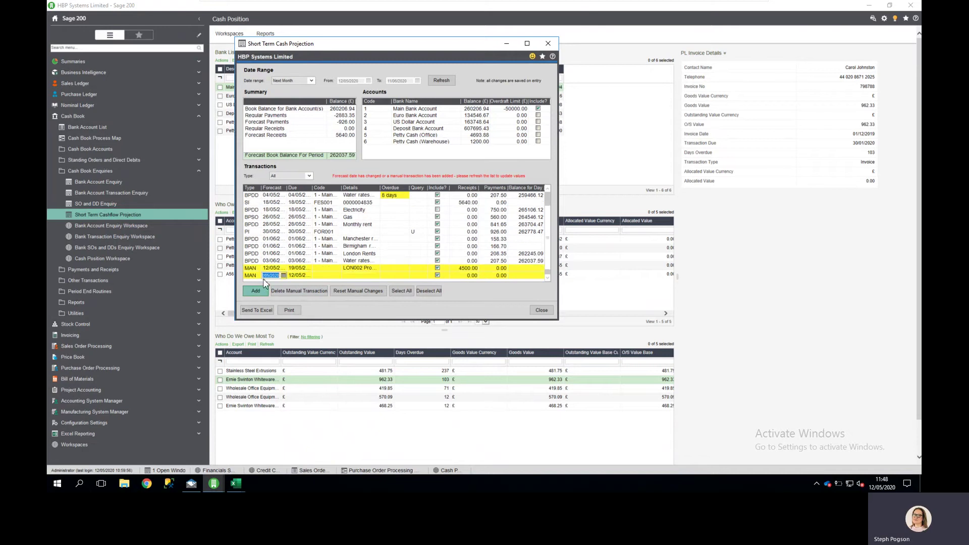
left_click(309, 276)
left_click(308, 276)
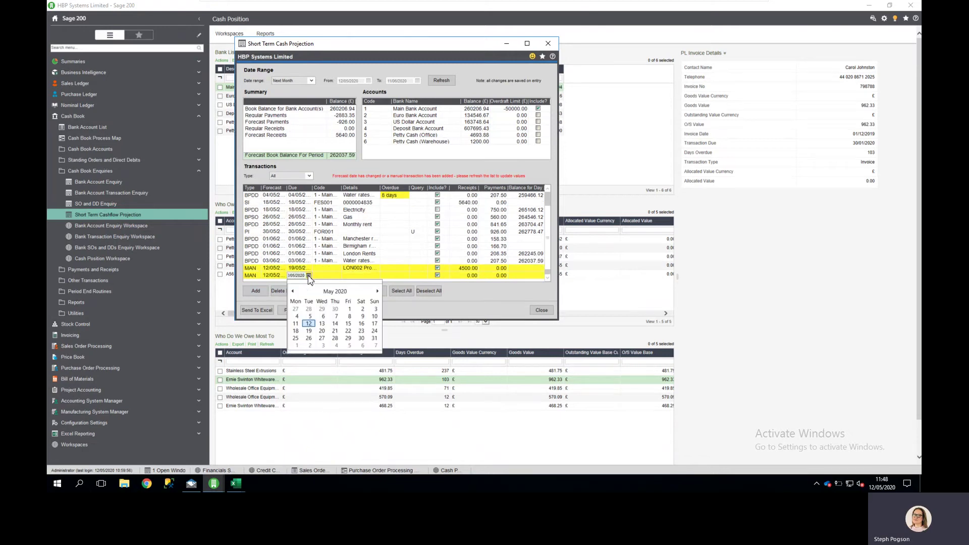
left_click(348, 338)
left_click(360, 275)
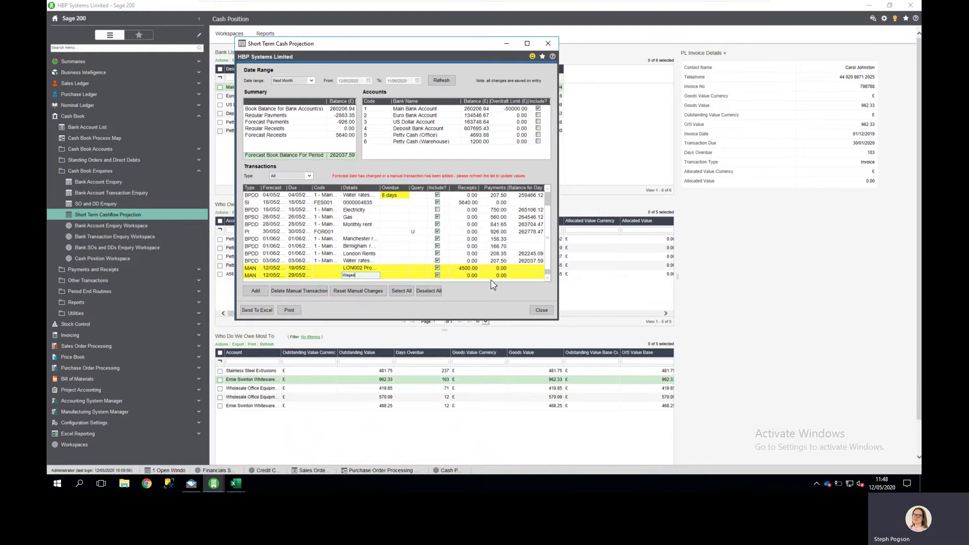
key("Tab")
key("Tab")
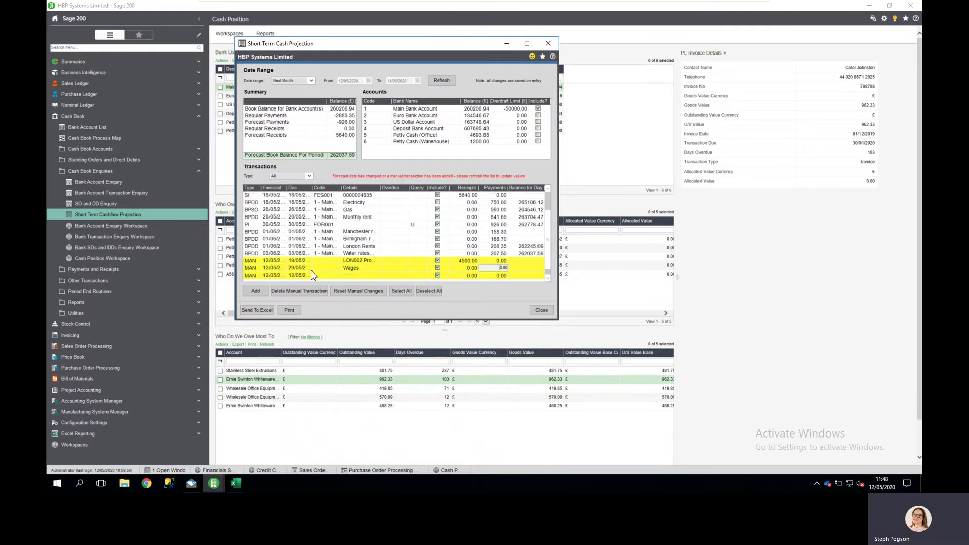
Add a PAYE NI entry due 29 May; enter payments of 47000.00 Wages and 8000.00 PAYE NI
left_click(309, 276)
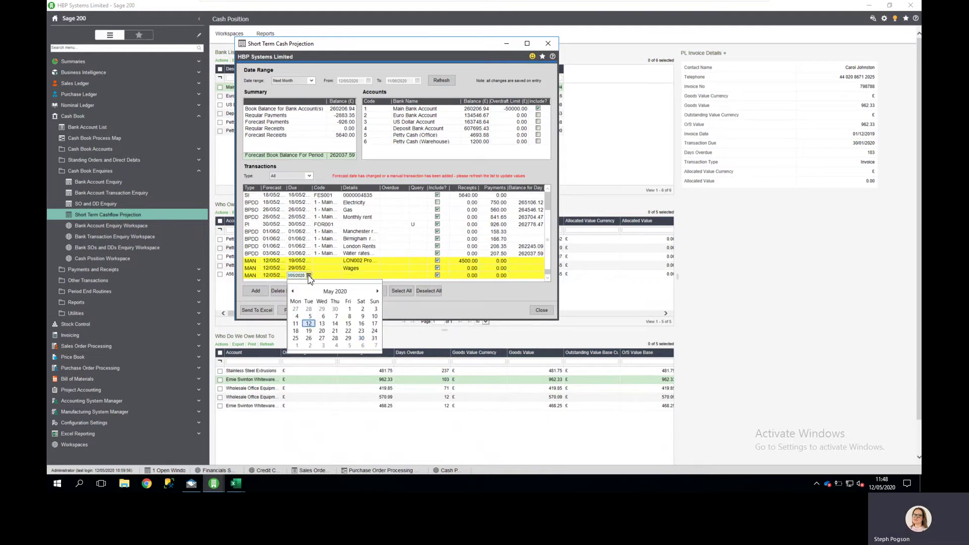
left_click(348, 338)
left_click(361, 275)
type("PAYE NI")
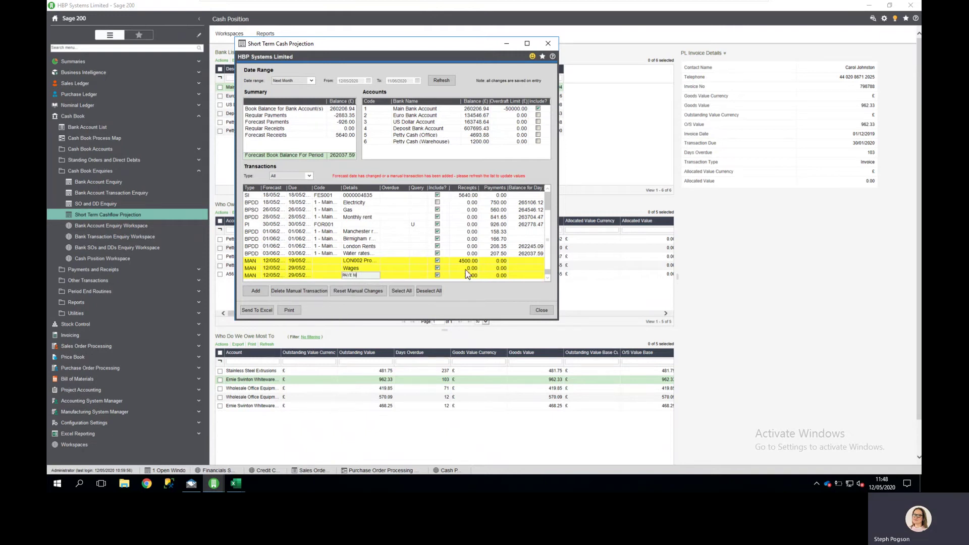
left_click(492, 269)
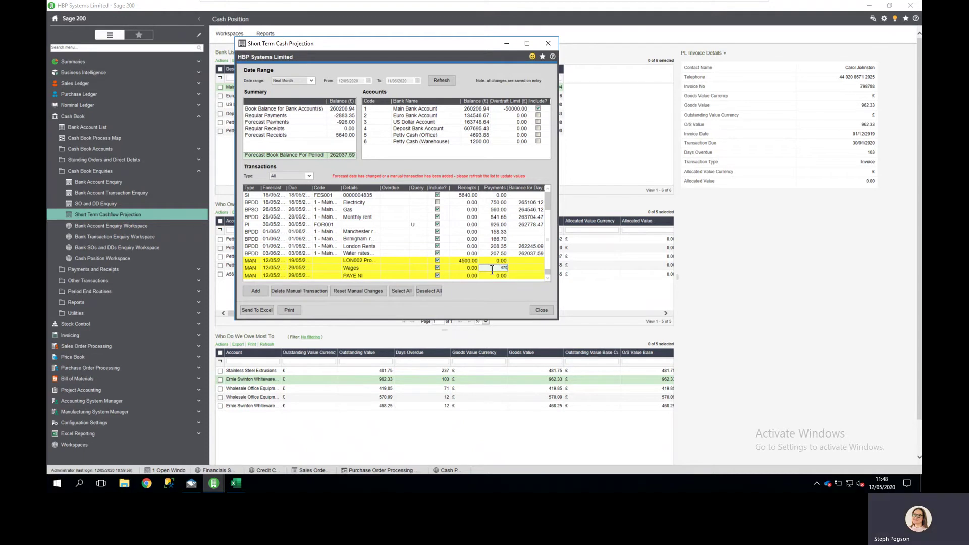
left_click(495, 275)
key("Tab")
mouse_move(235, 487)
Send the cash projection to Excel and add blank Sheet2 and Sheet3 to the new workbook
left_click(266, 312)
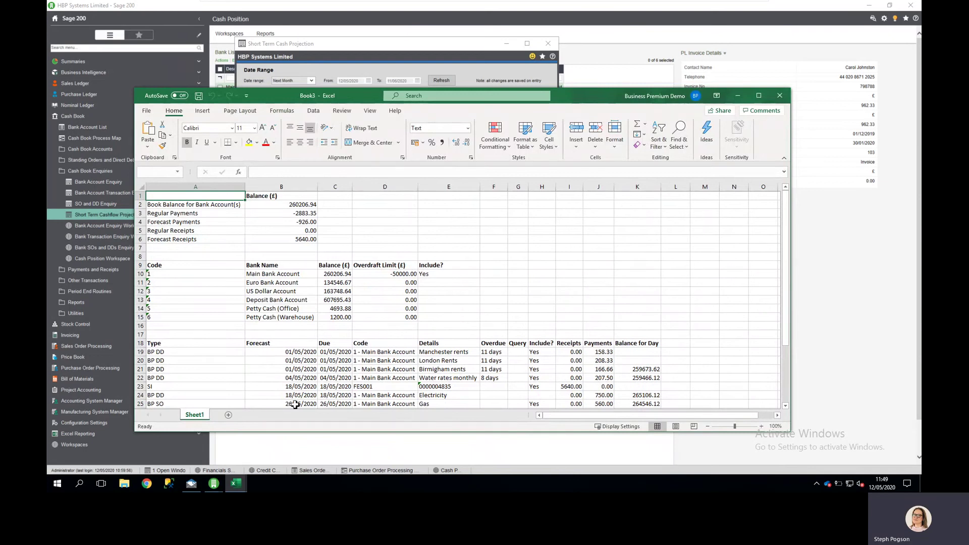
left_click(228, 414)
left_click(258, 415)
left_click(234, 416)
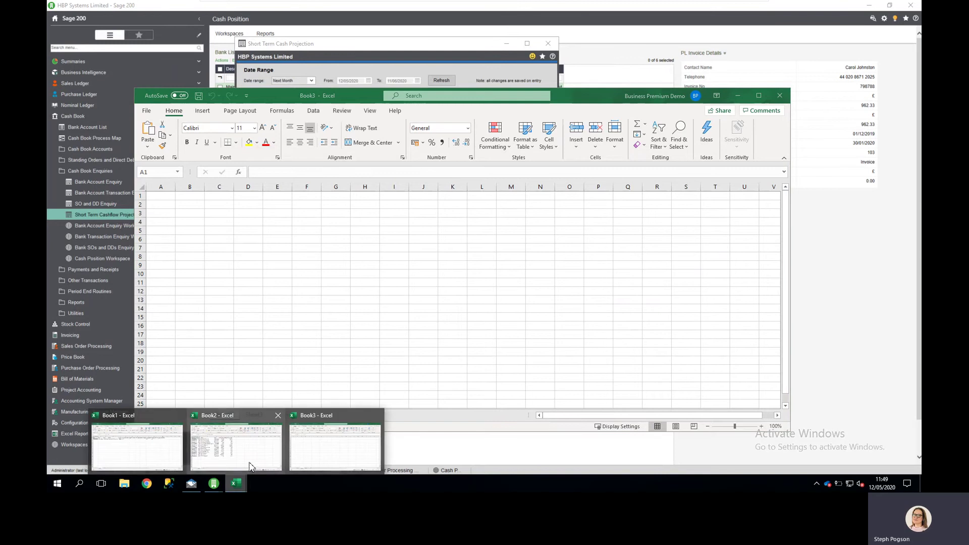
Copy the whole order accrual sheet and paste it into Book3's Sheet2
left_click(251, 465)
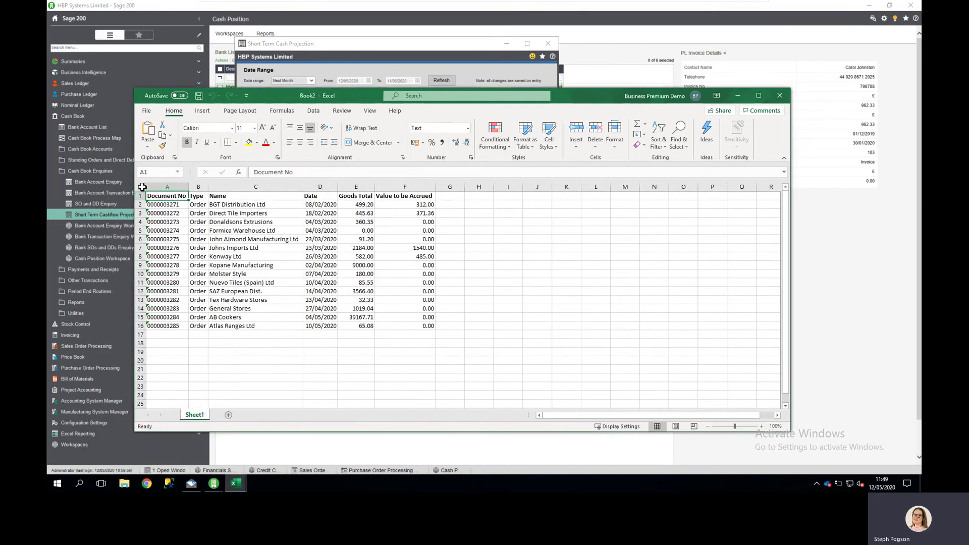
left_click(143, 187)
right_click(143, 187)
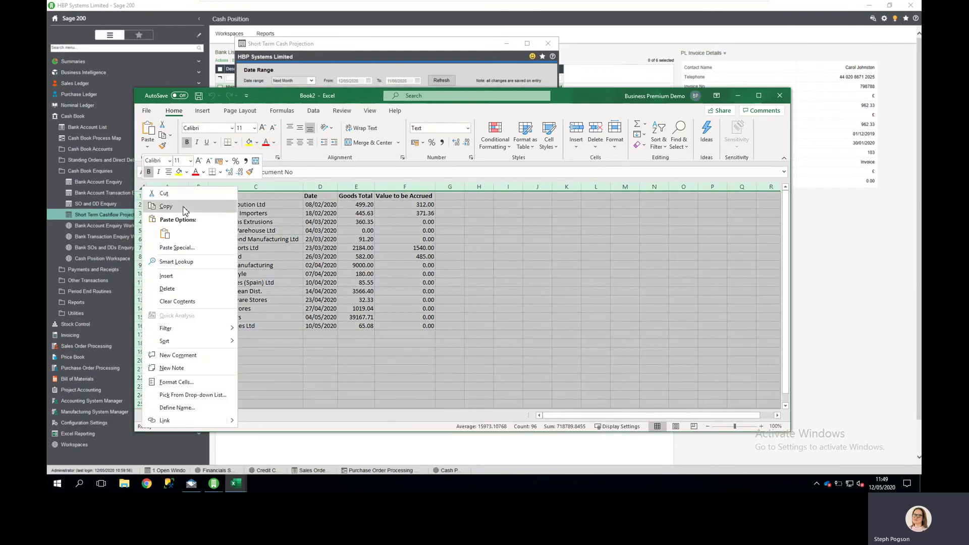
left_click(166, 206)
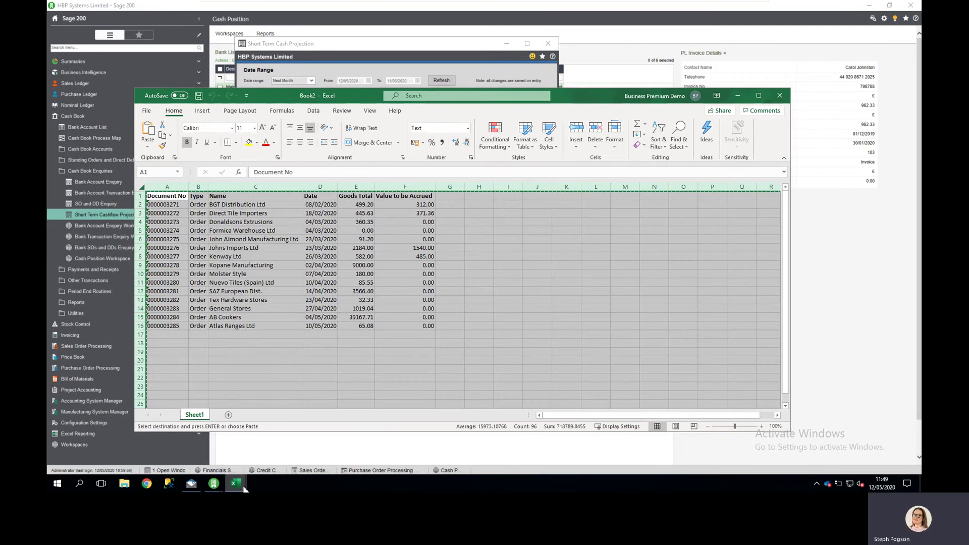
left_click(244, 487)
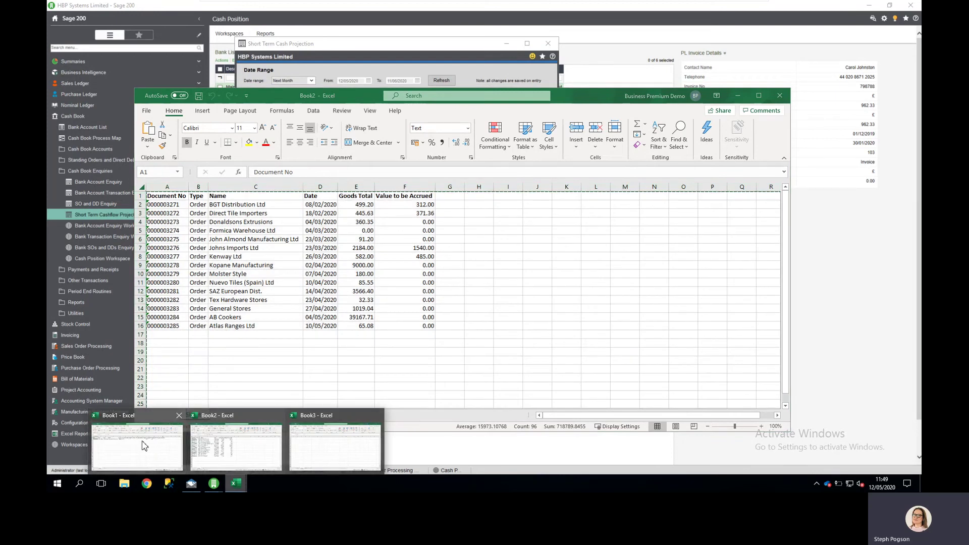
left_click(340, 456)
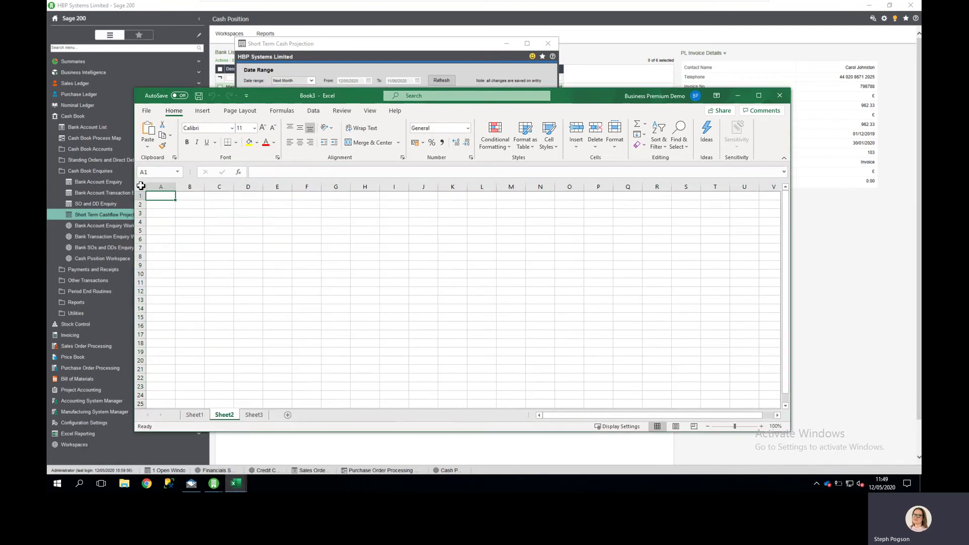
left_click(141, 185)
right_click(141, 185)
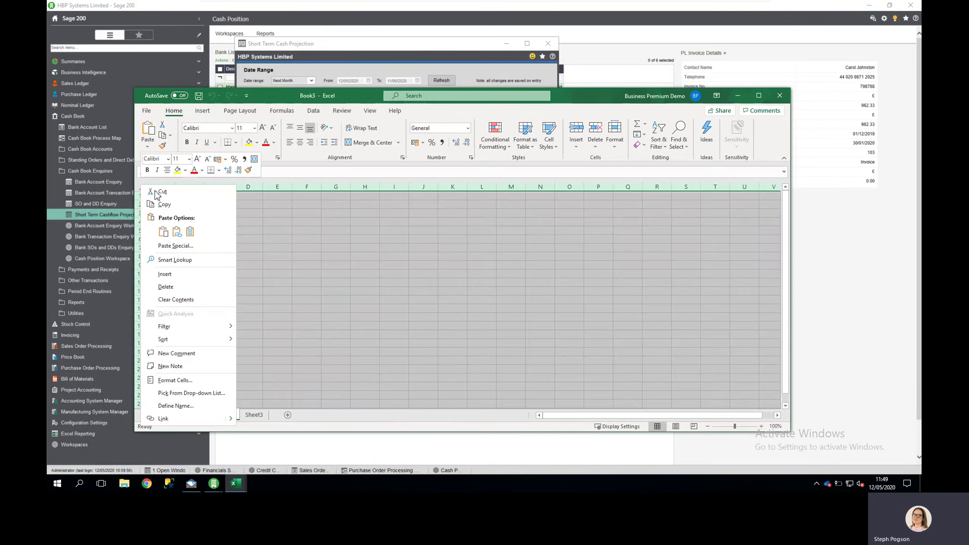
left_click(162, 232)
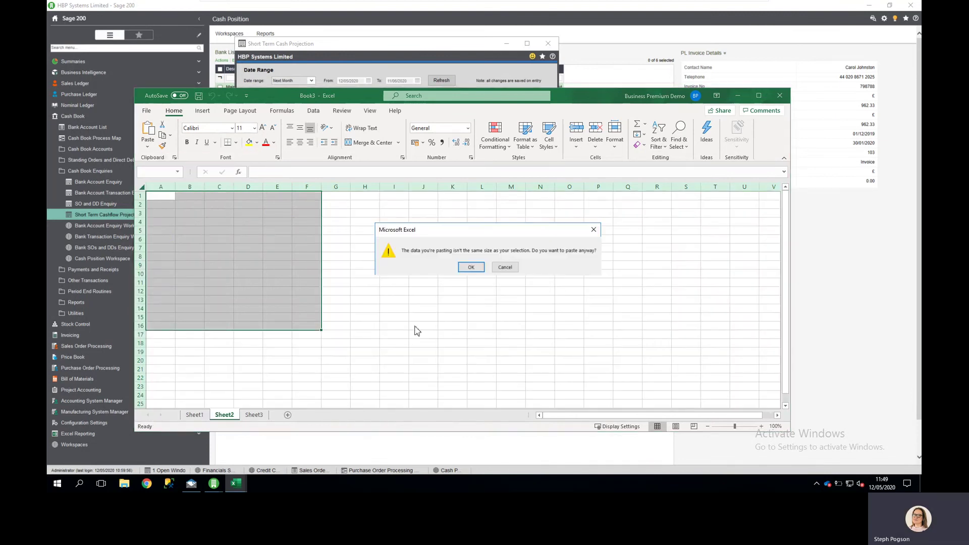
left_click(471, 267)
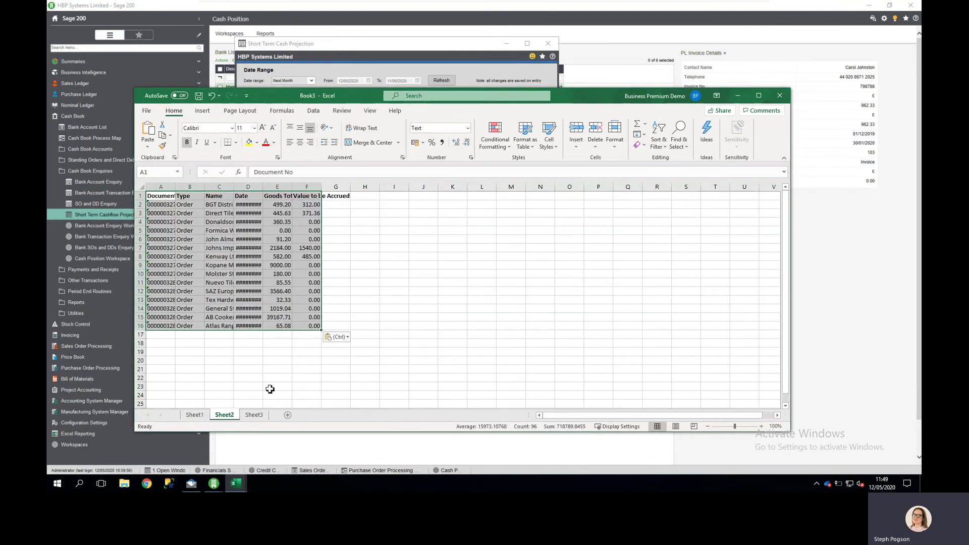
left_click(254, 415)
Copy Book1's sales order data into Book3's Sheet3, then return to Sheet1
left_click(236, 484)
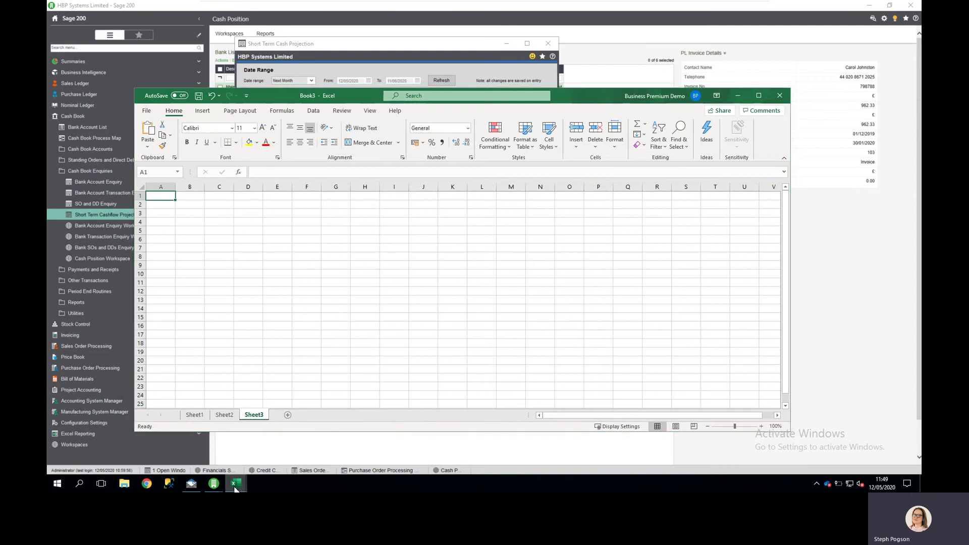
left_click(153, 453)
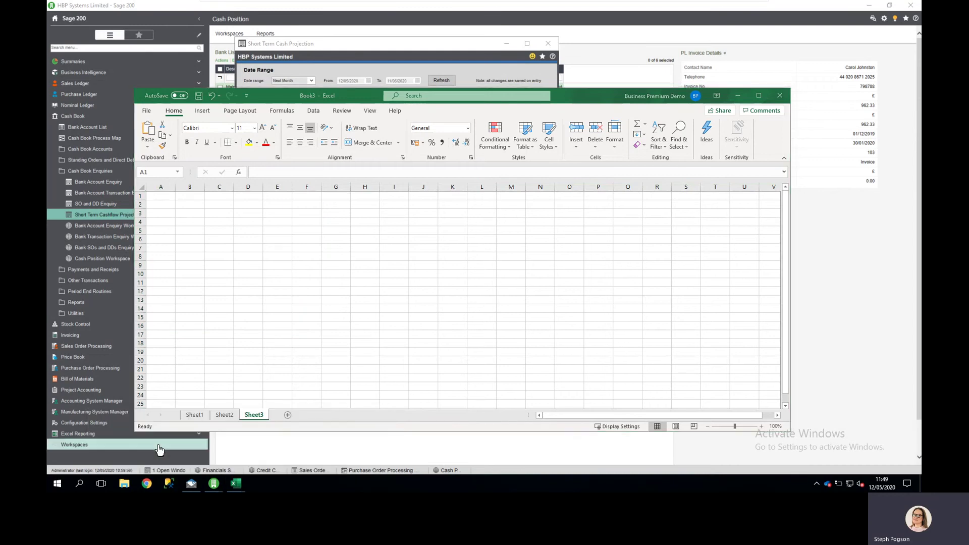
left_click(142, 192)
right_click(142, 191)
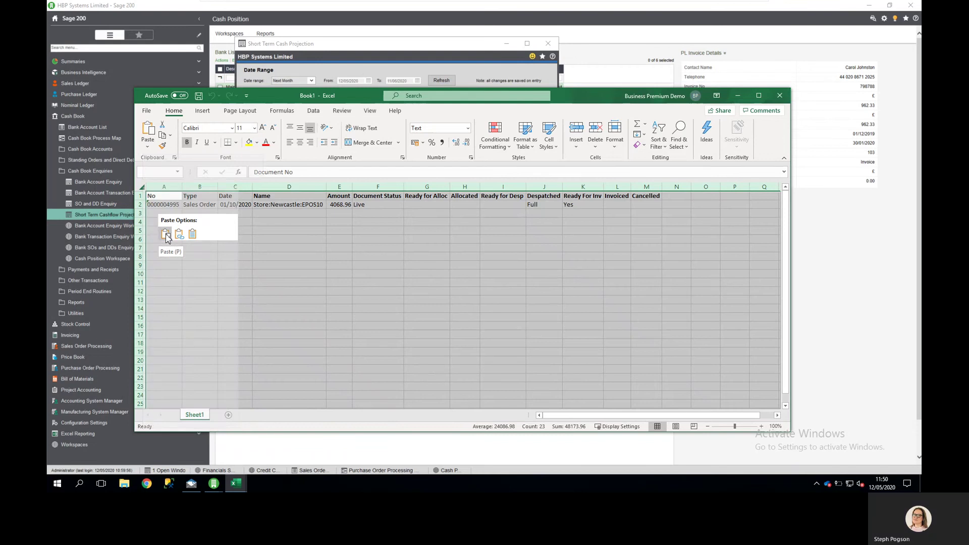
left_click(163, 207)
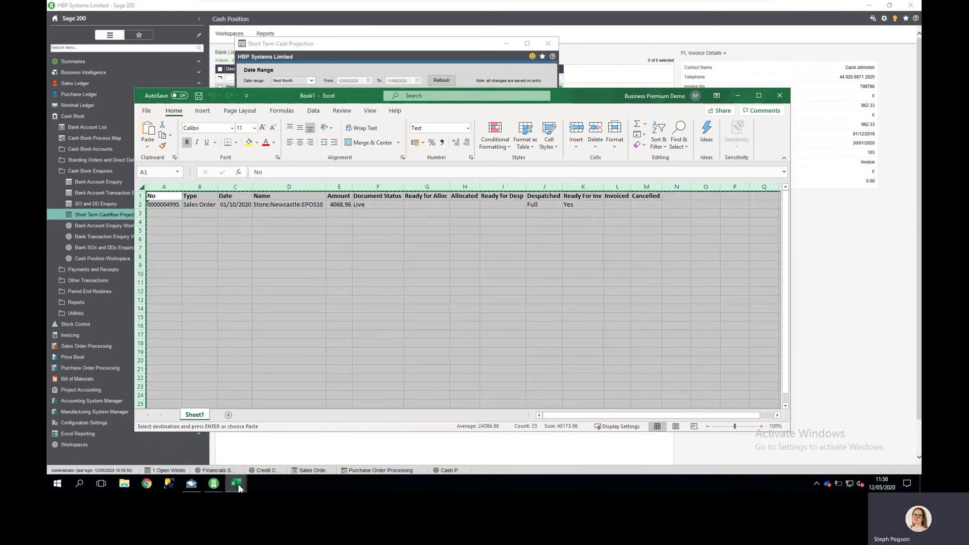
mouse_move(236, 484)
left_click(324, 456)
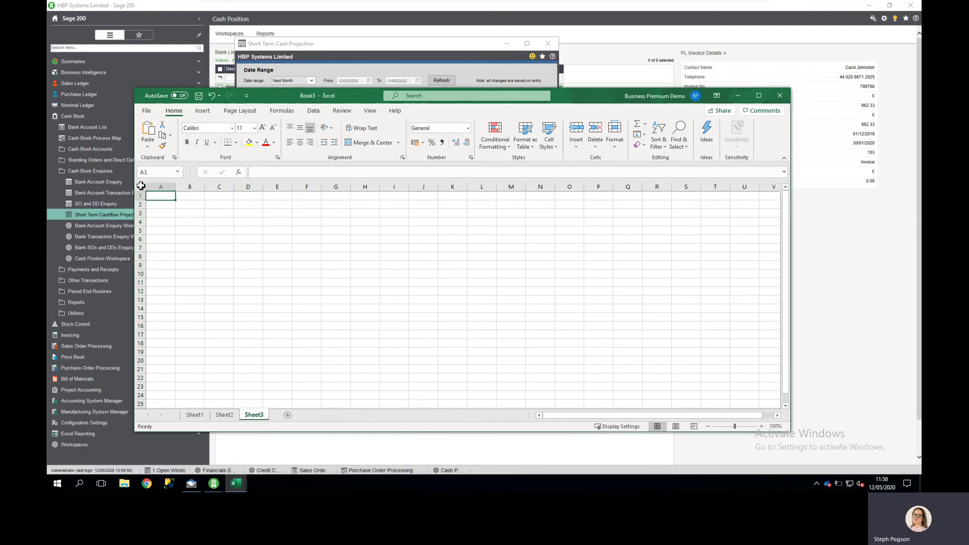
left_click(141, 187)
right_click(142, 187)
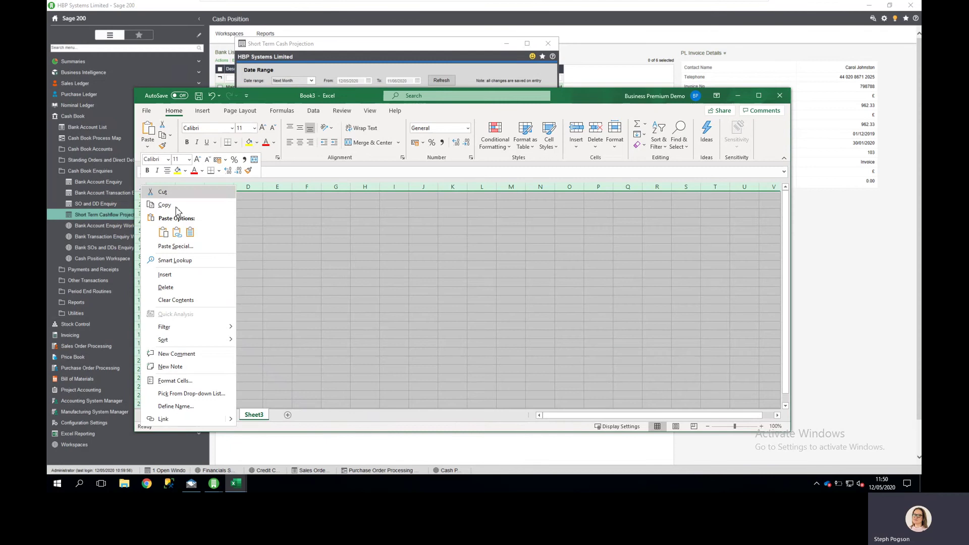
left_click(162, 233)
left_click(463, 268)
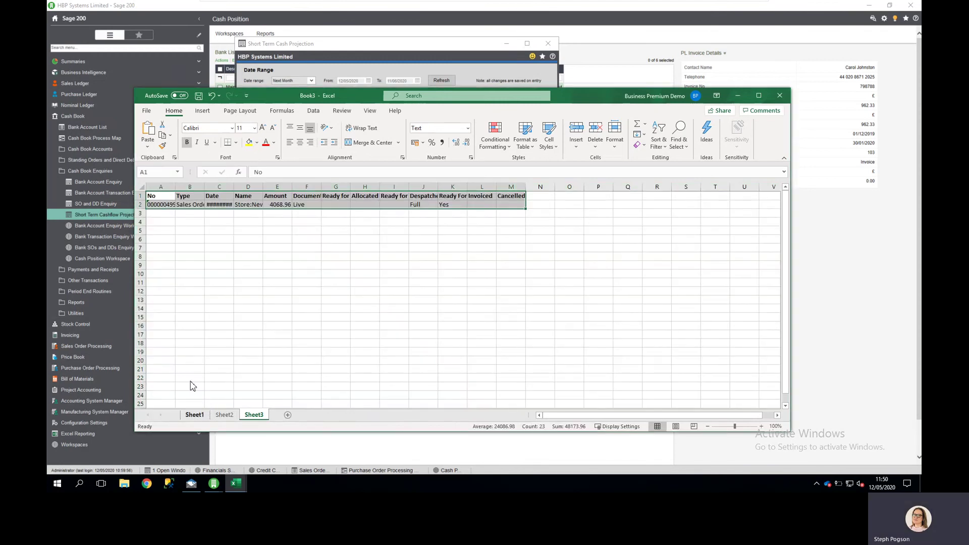
left_click(196, 416)
left_click(160, 247)
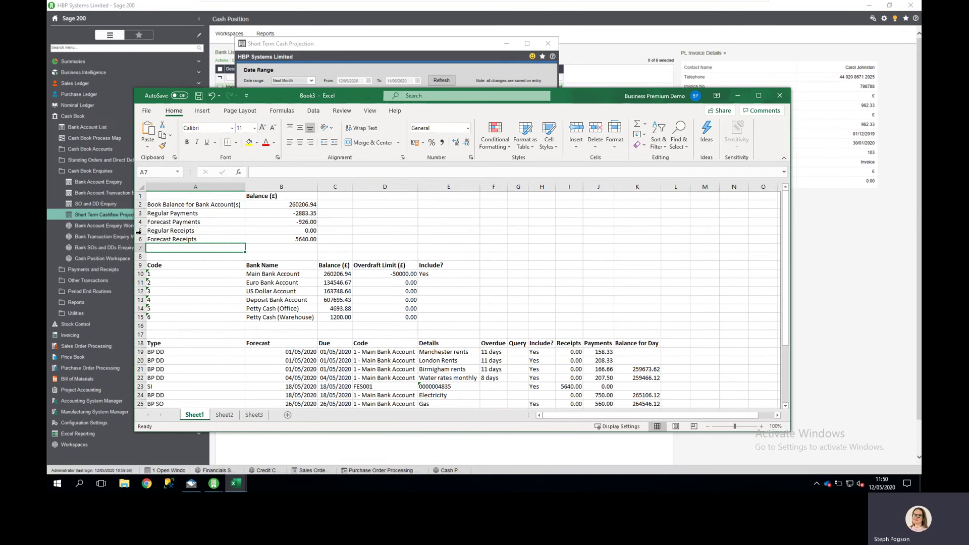
Insert a blank row above Regular Receipts and label it GRNI in A5
left_click(140, 230)
right_click(141, 231)
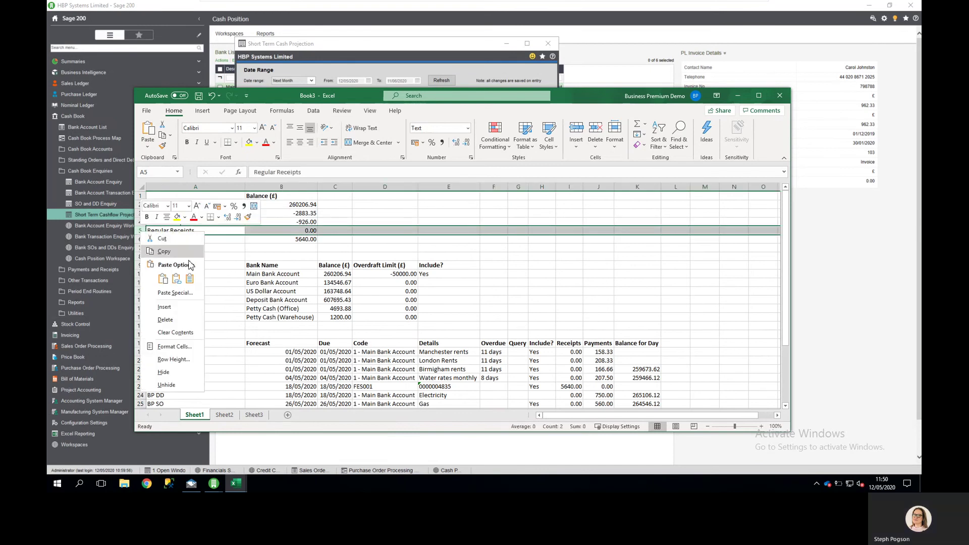
left_click(164, 307)
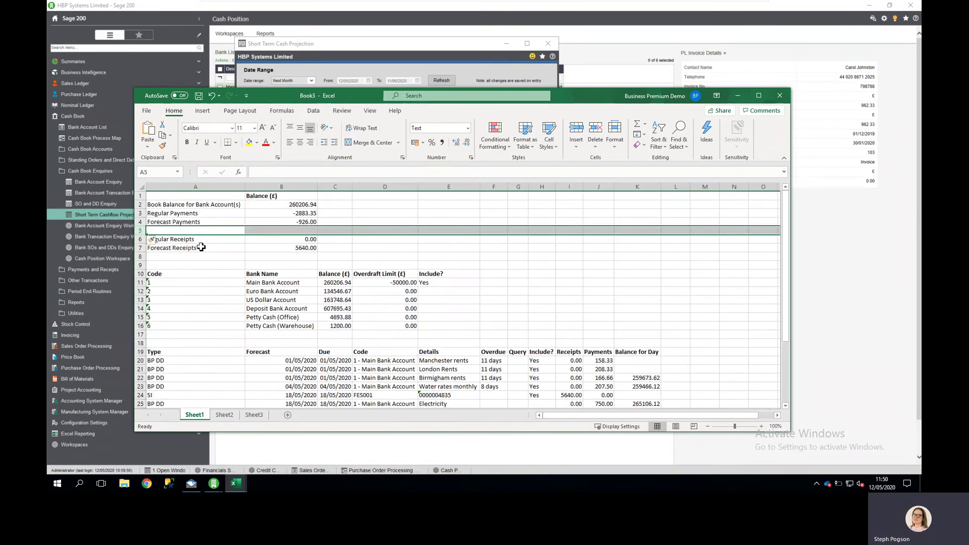
left_click(173, 230)
type("GRNI")
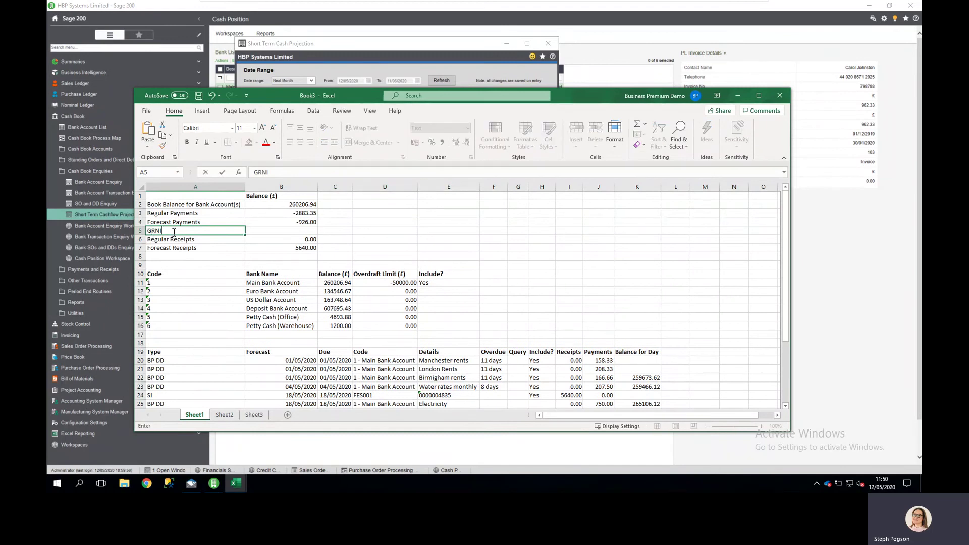
key("Tab")
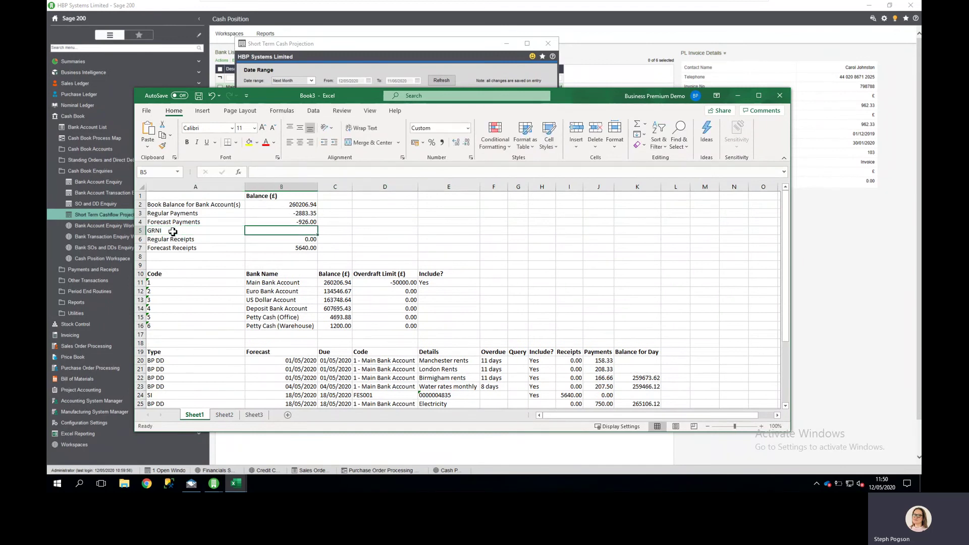
Enter =sum(Sheet2!F2:F16)*-1 in B5, giving -2708.36
type("=")
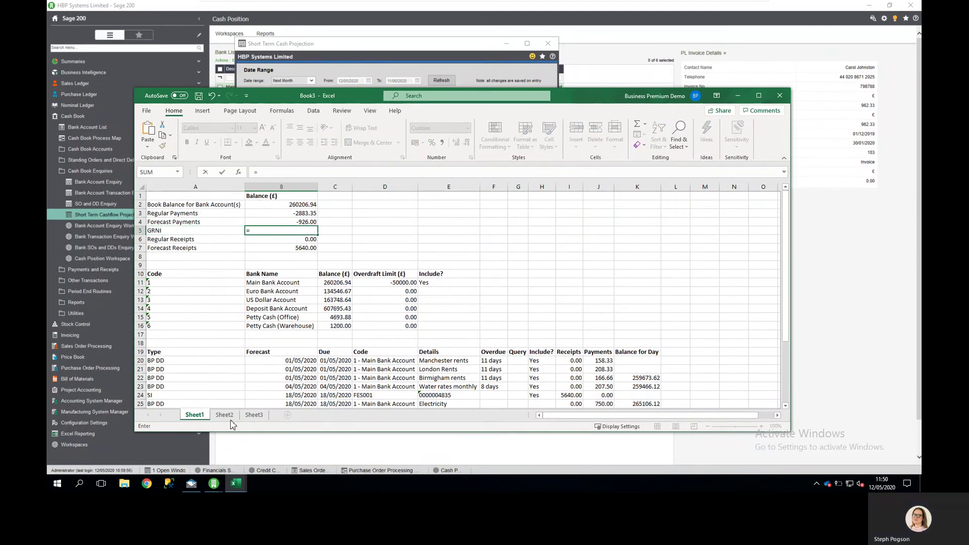
left_click(228, 417)
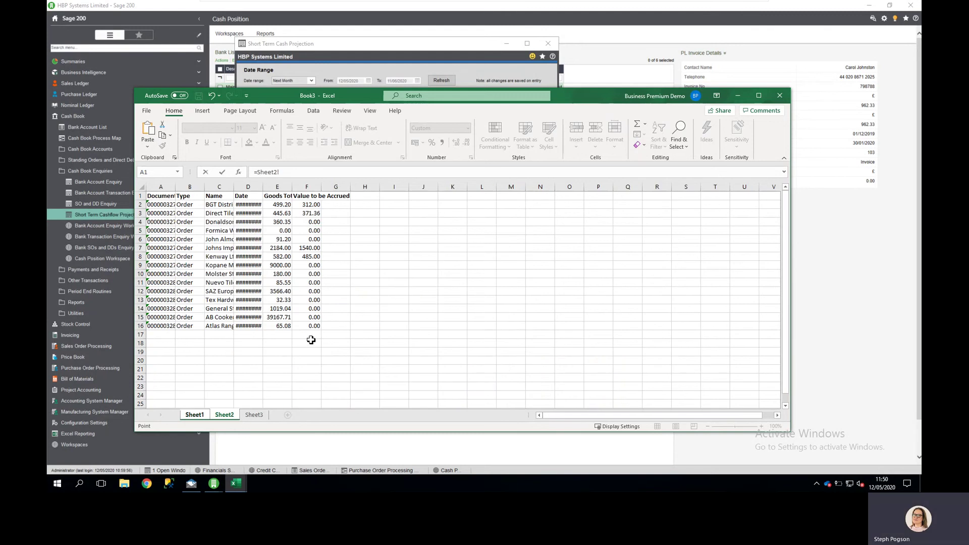
left_click(309, 336)
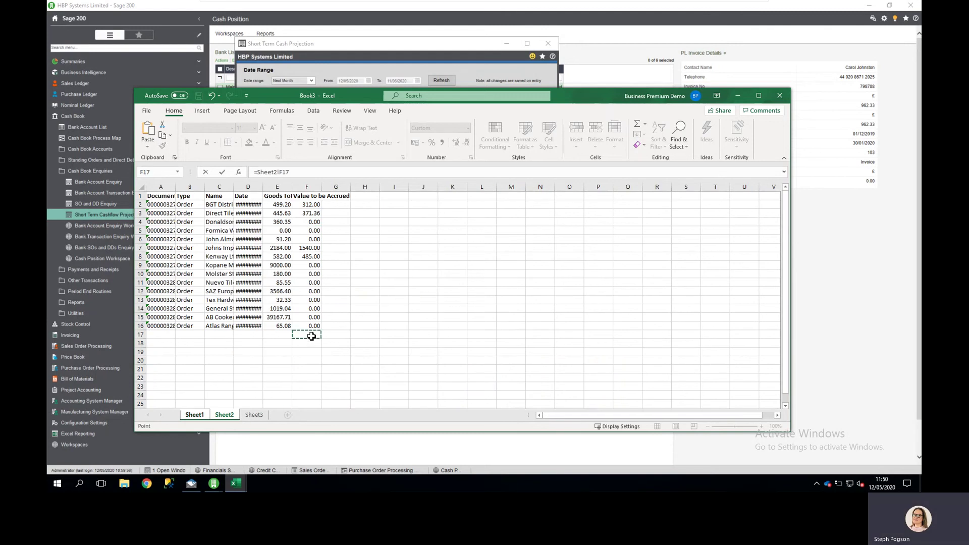
left_click(257, 172)
type("su")
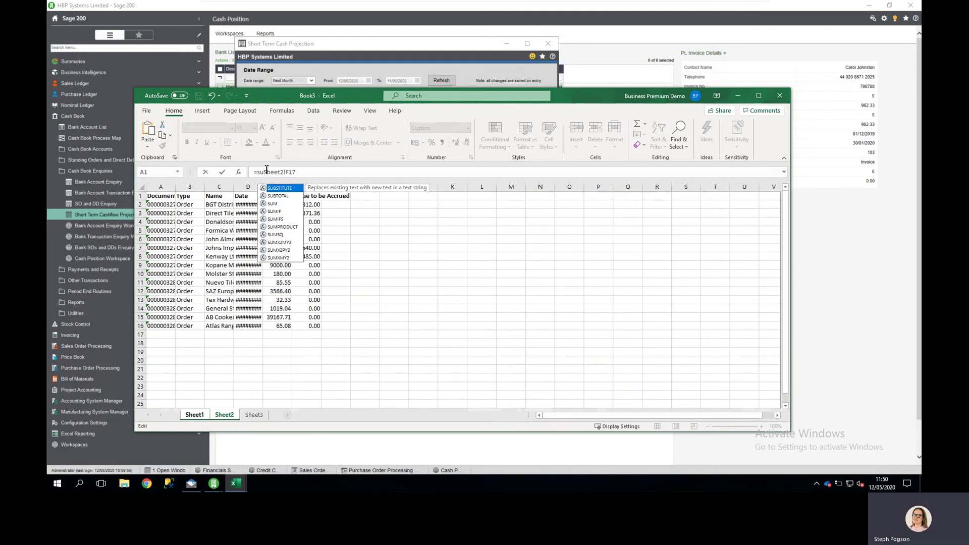
type("m(")
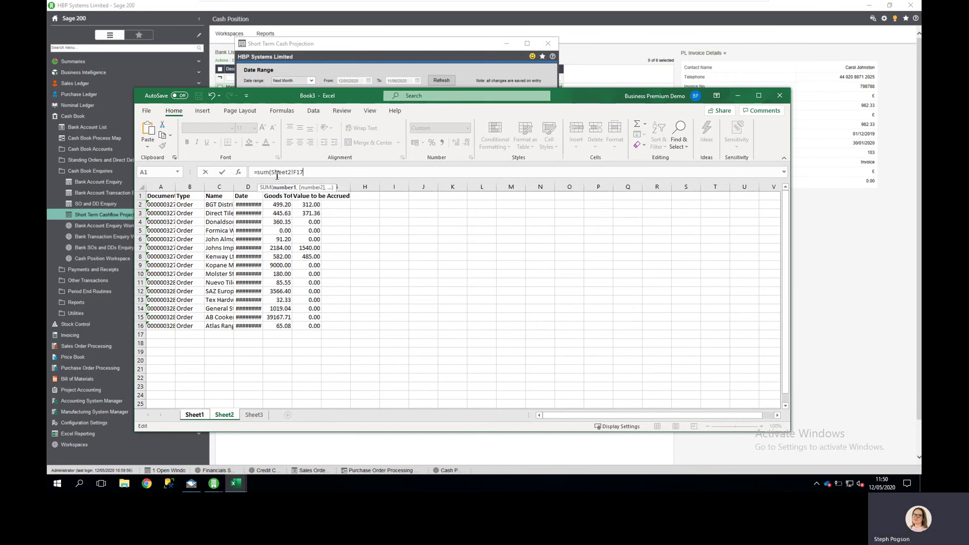
left_click_drag(307, 205, 302, 327)
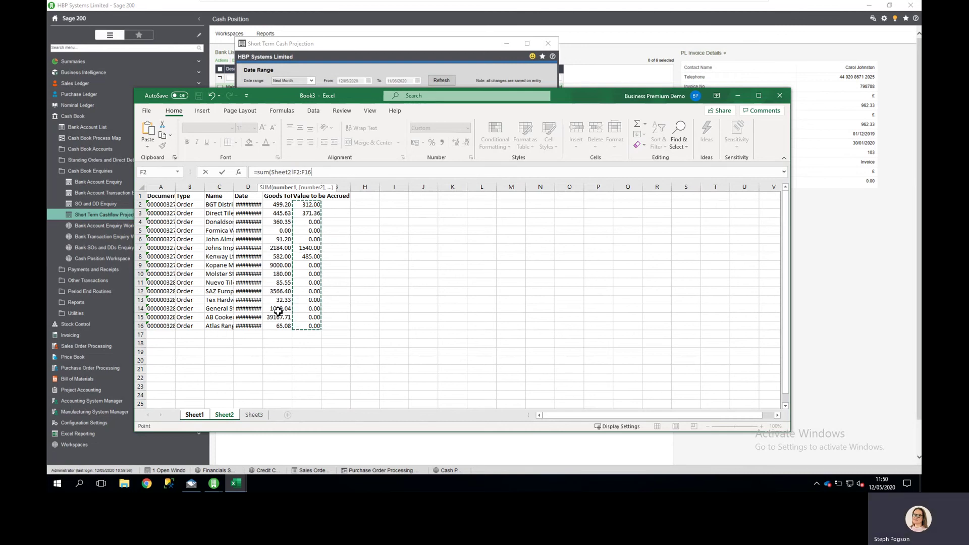
type(")")
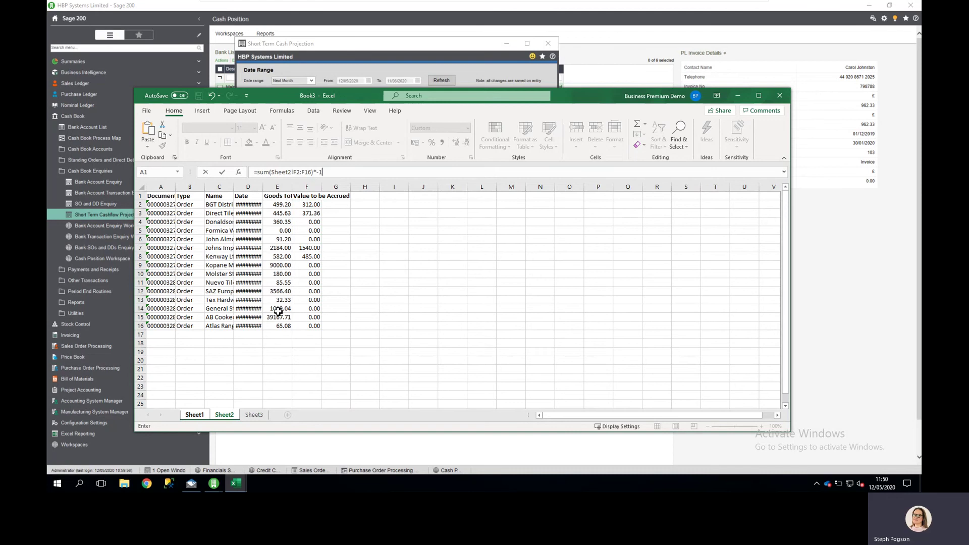
type("*-1")
key("Return")
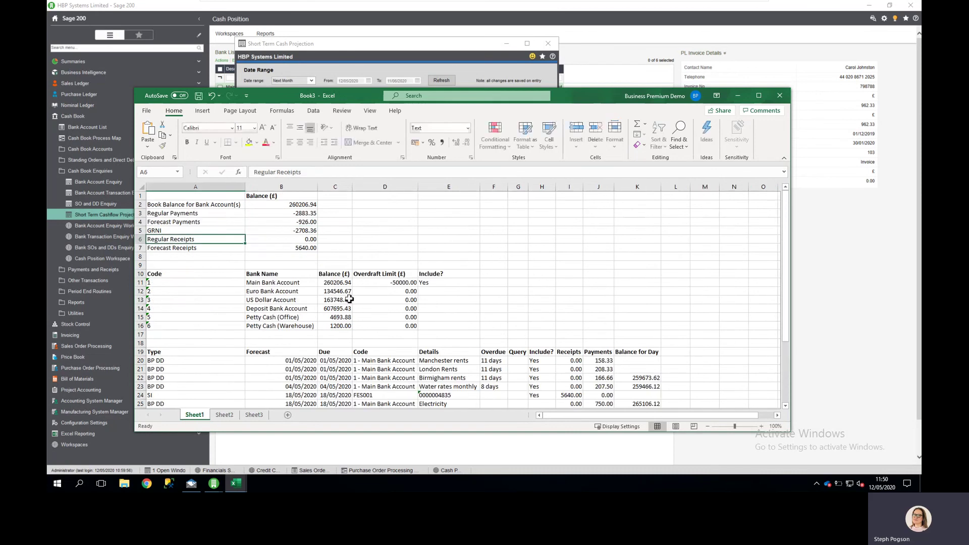
Add a 'Despatched Not Invoiced' row in A8 linked to Sheet3's 4068.96 amount
left_click(135, 259)
left_click(175, 258)
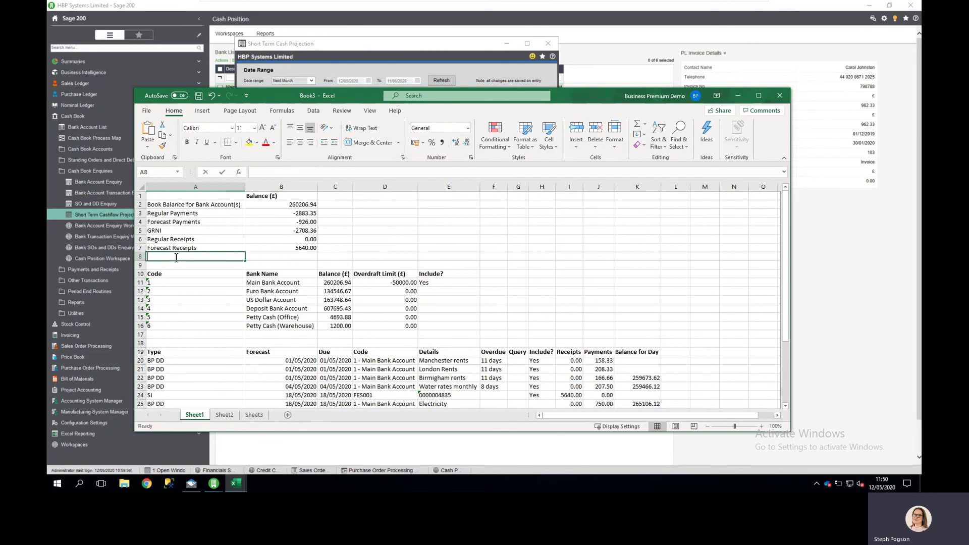
type("Despatched Not Invoice")
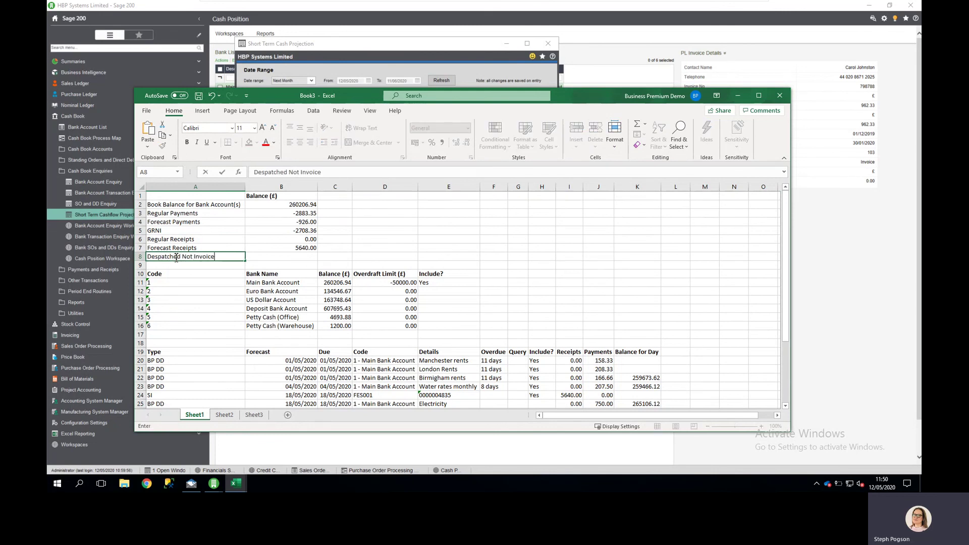
type("d")
key("Tab")
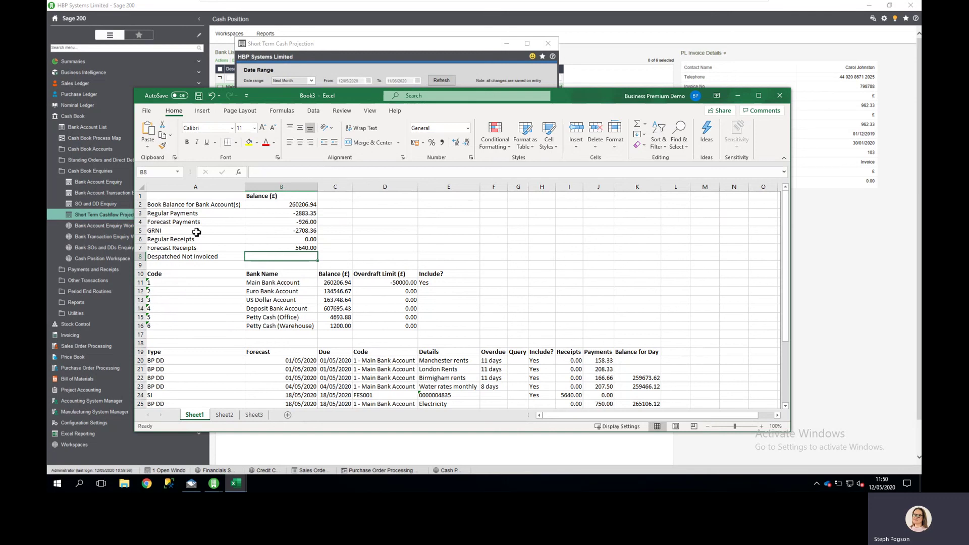
type("=")
left_click(254, 415)
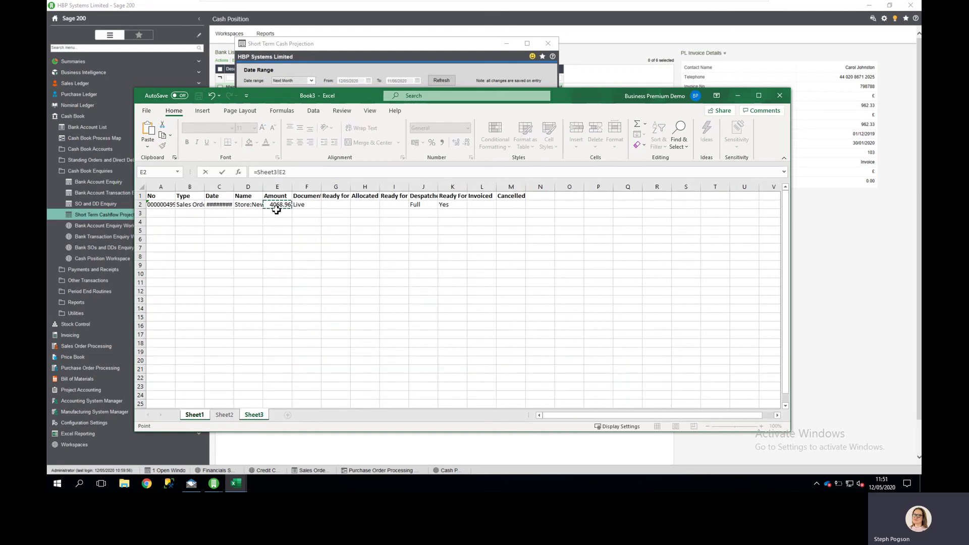
key("Return")
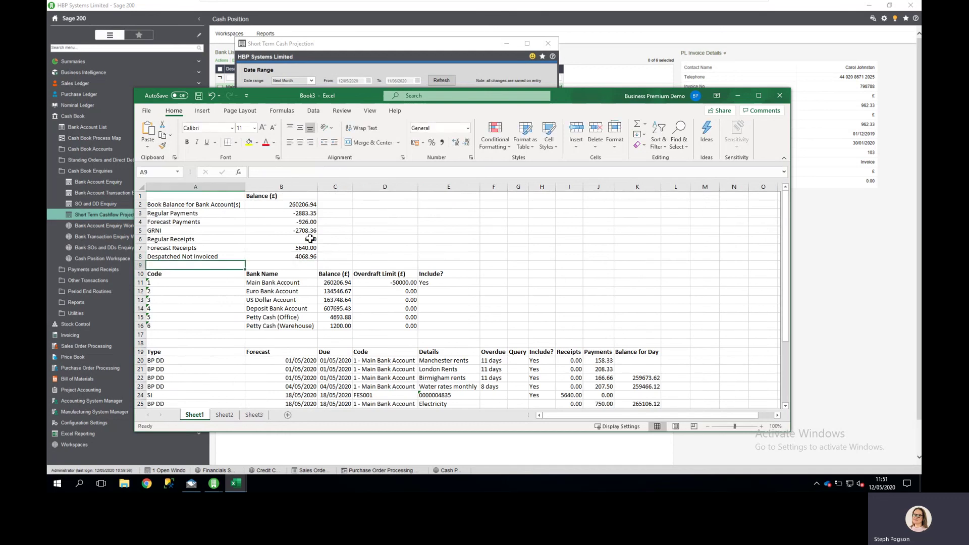
Total balances B2:B8 with AutoSum in D8, giving 263398.19
left_click(377, 259)
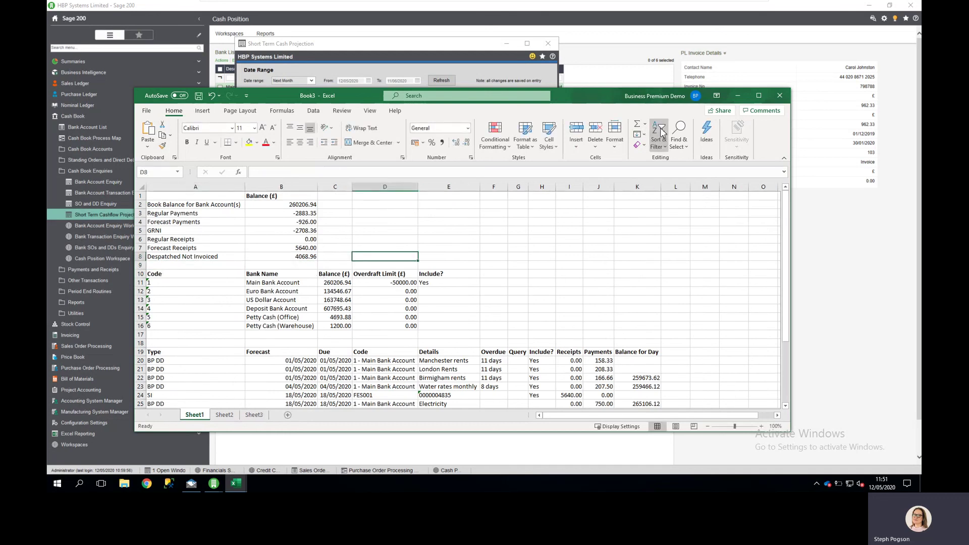
left_click(637, 126)
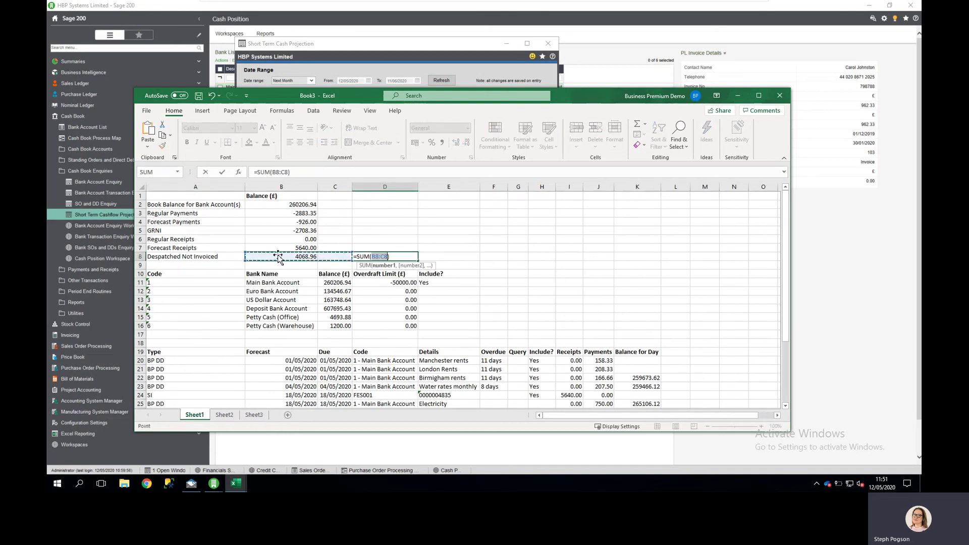
left_click(309, 257)
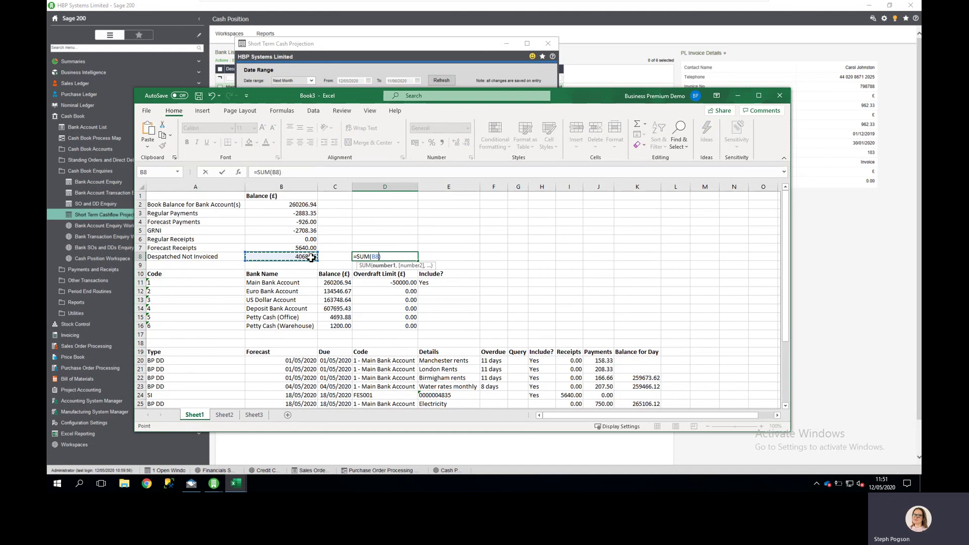
left_click_drag(316, 256, 316, 203)
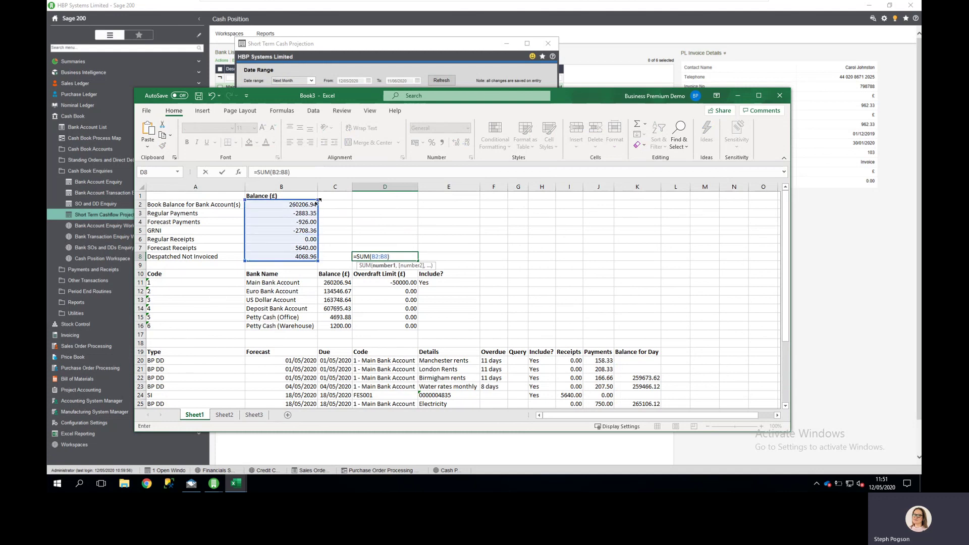
key("Return")
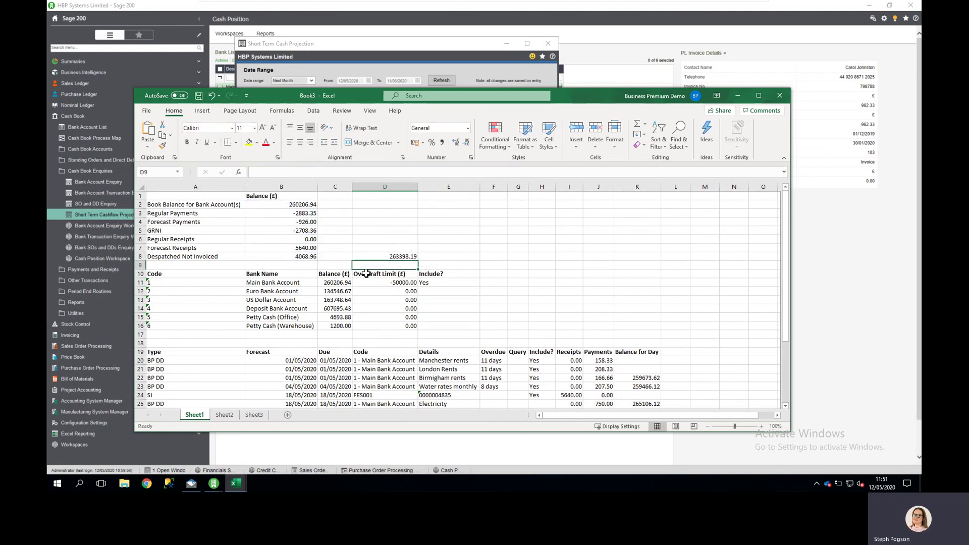
left_click(387, 257)
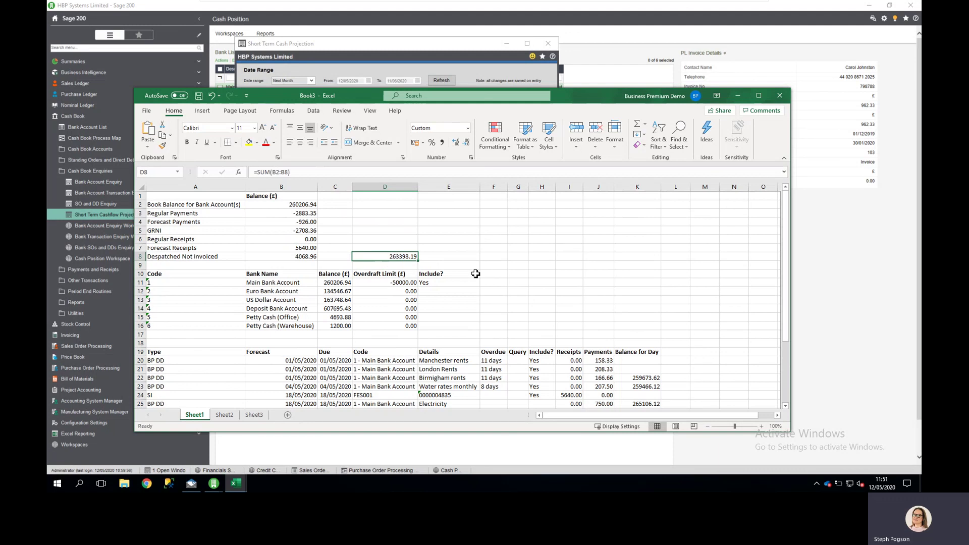